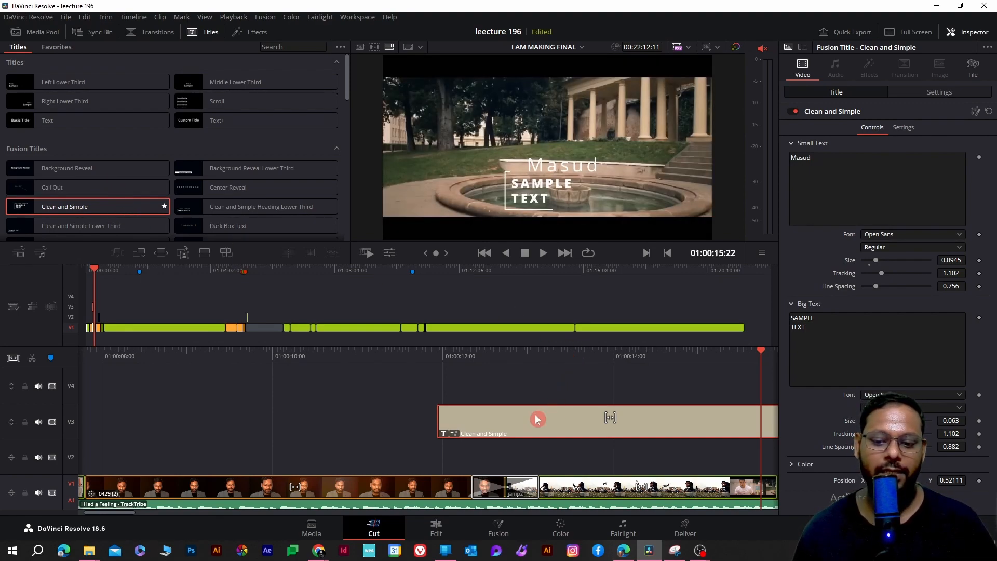
Move the playhead to 01:00:12:01 to view the frame at the start of the Clean and Simple title.
{"action": "left_click_drag", "start_coordinate": [755, 356], "coordinate": [446, 366]}
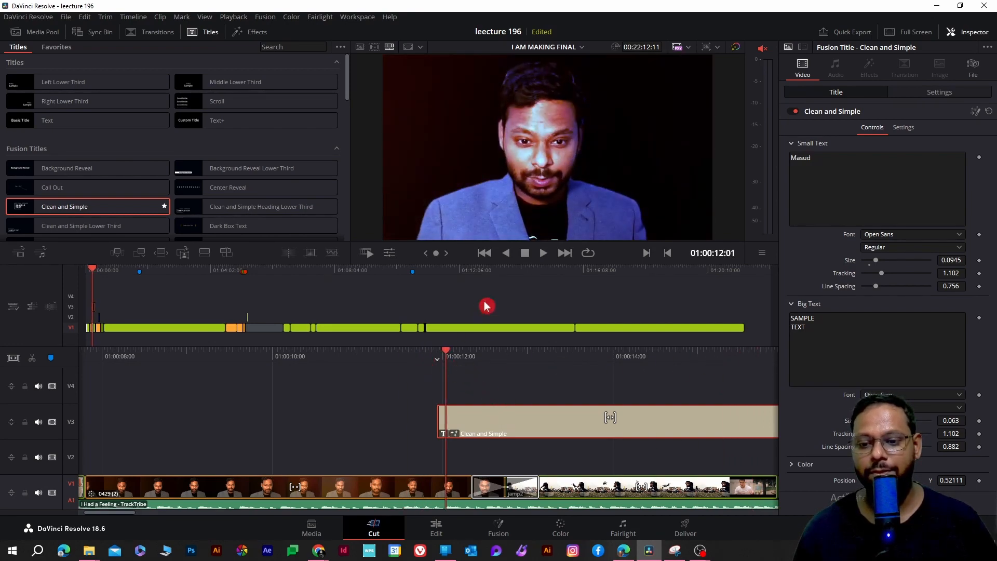
{"action": "left_click", "coordinate": [823, 163]}
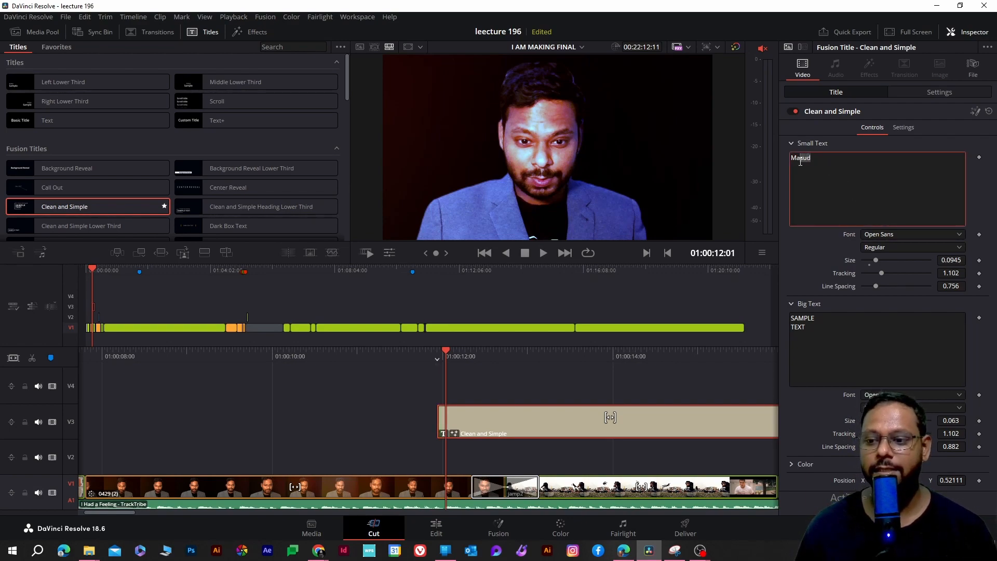
{"action": "left_click", "coordinate": [449, 359]}
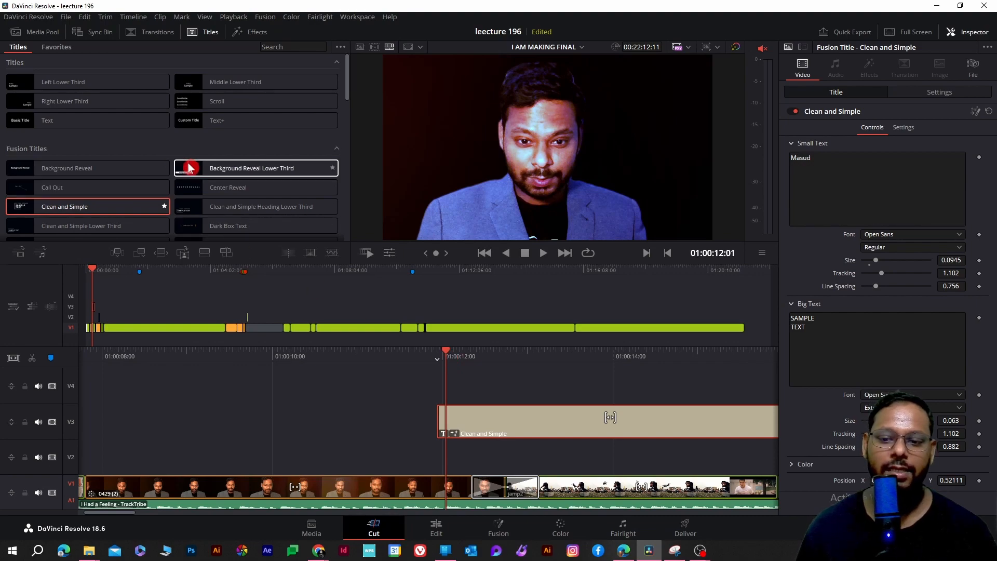
{"action": "mouse_move", "coordinate": [204, 170]}
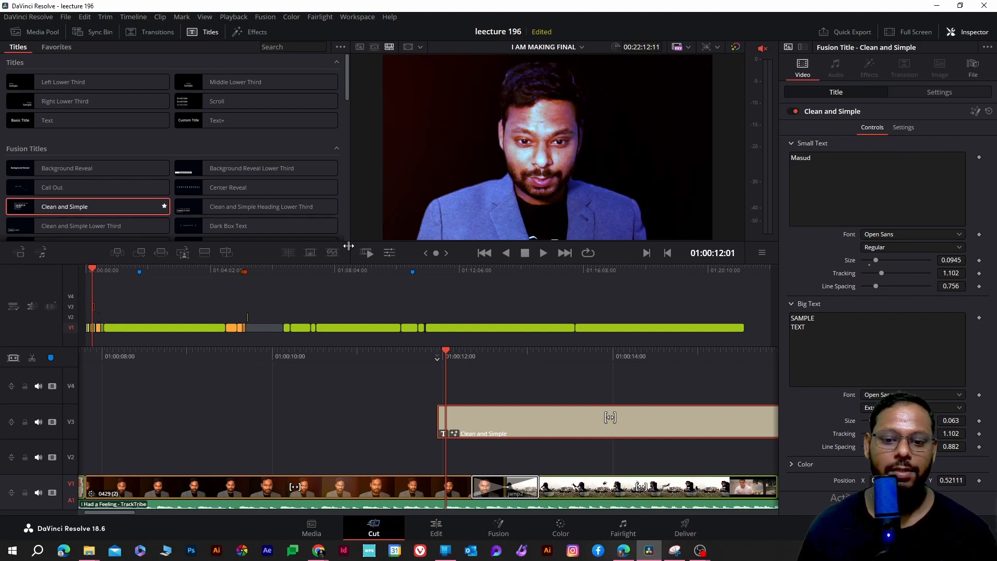
{"action": "left_click", "coordinate": [332, 253]}
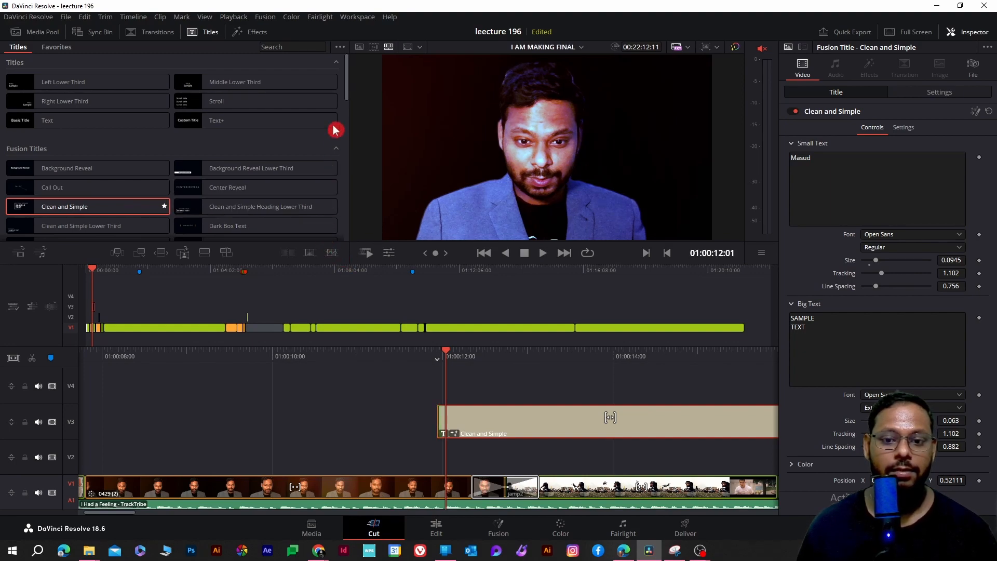
Enlarge the library and viewer area and browse the title presets down to the Subtitles category.
{"action": "left_click_drag", "start_coordinate": [346, 95], "coordinate": [350, 238]}
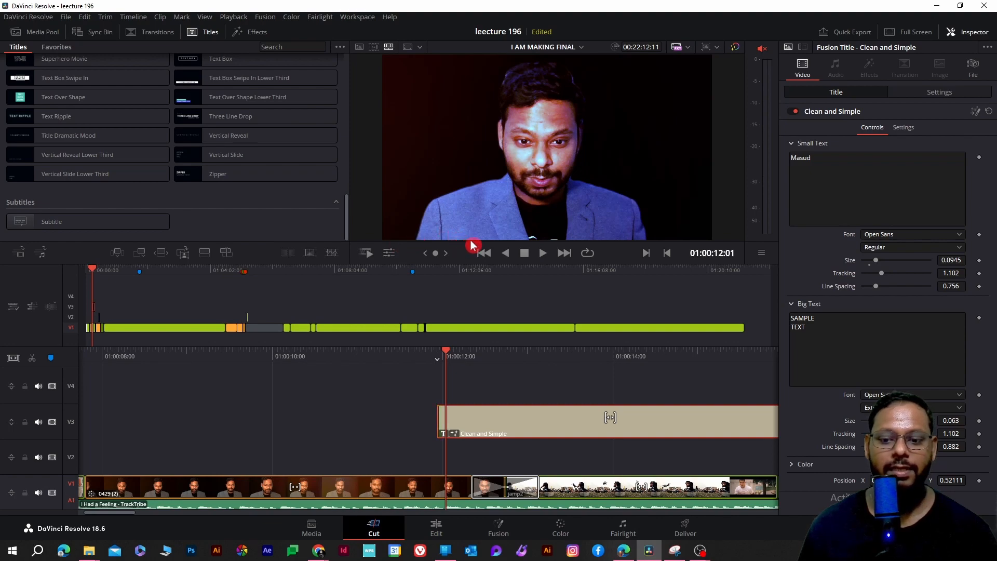
{"action": "left_click_drag", "start_coordinate": [471, 263], "coordinate": [473, 375]}
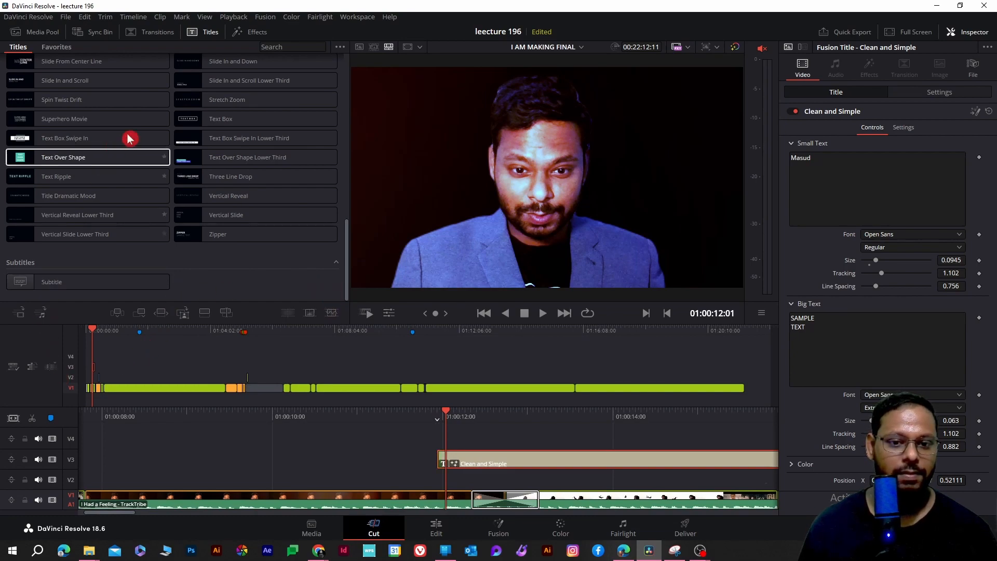
{"action": "left_click", "coordinate": [46, 33]}
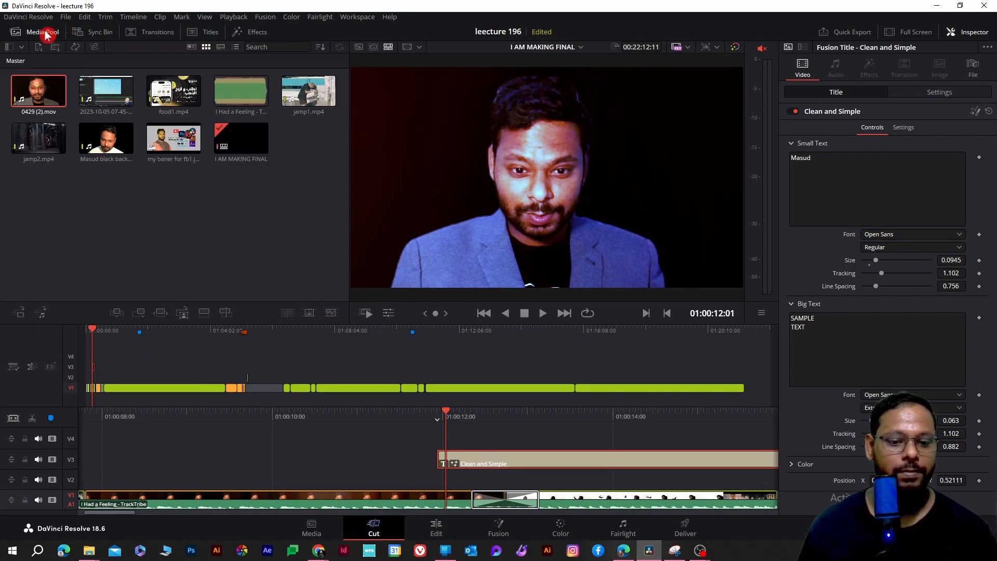
{"action": "left_click", "coordinate": [157, 34]}
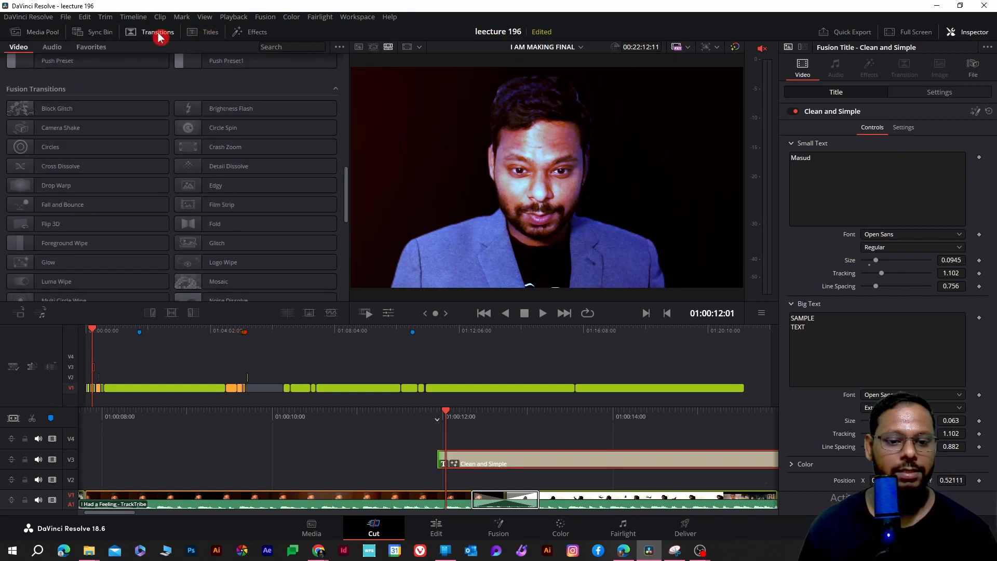
{"action": "left_click", "coordinate": [211, 35]}
{"action": "left_click", "coordinate": [191, 177]}
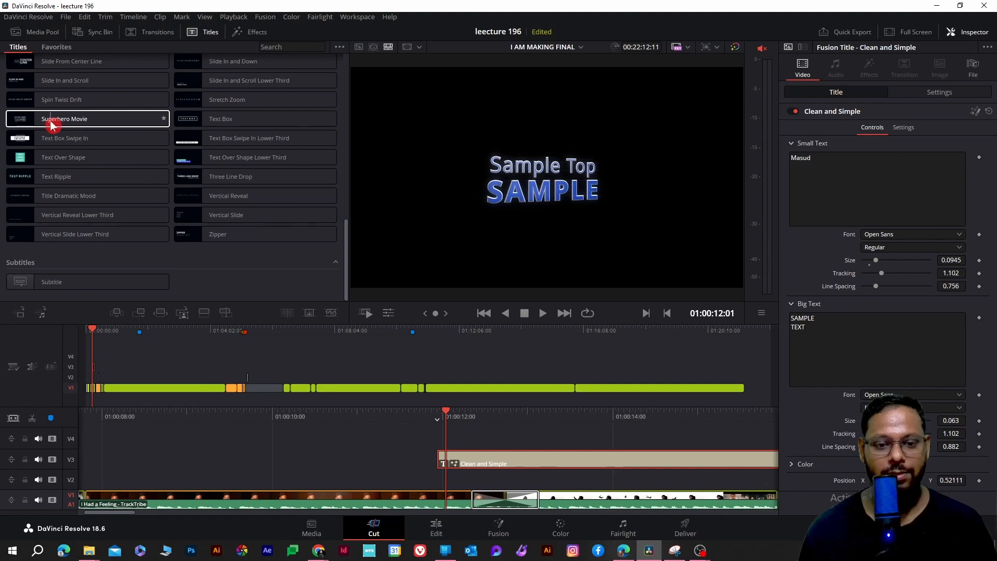
Add the Superhero Movie title on track V4 at about 01:00:09:12 and trim its end to where the Clean and Simple title begins.
{"action": "left_click", "coordinate": [85, 125]}
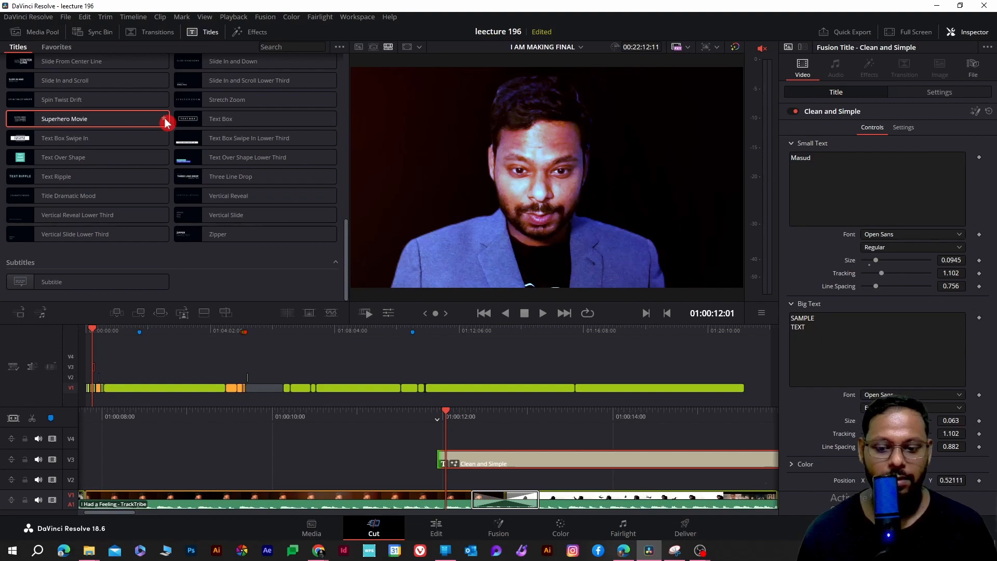
{"action": "left_click_drag", "start_coordinate": [450, 416], "coordinate": [239, 422]}
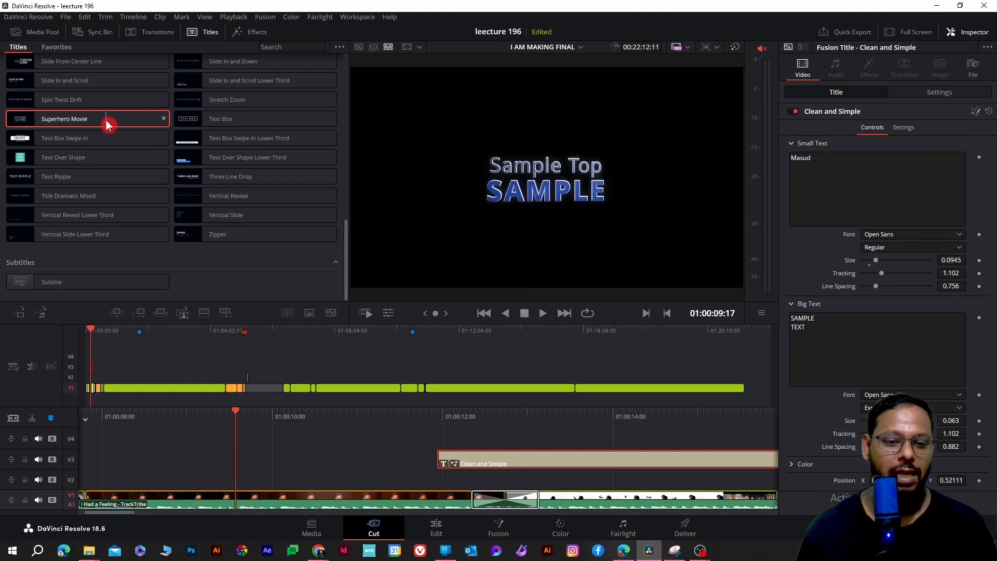
{"action": "left_click_drag", "start_coordinate": [109, 125], "coordinate": [223, 449]}
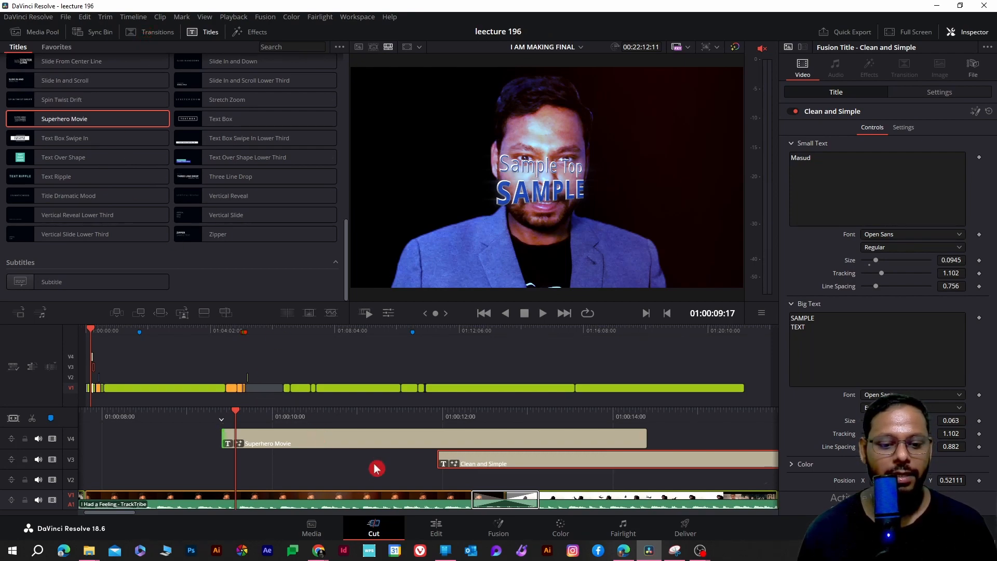
{"action": "left_click_drag", "start_coordinate": [647, 440], "coordinate": [439, 440]}
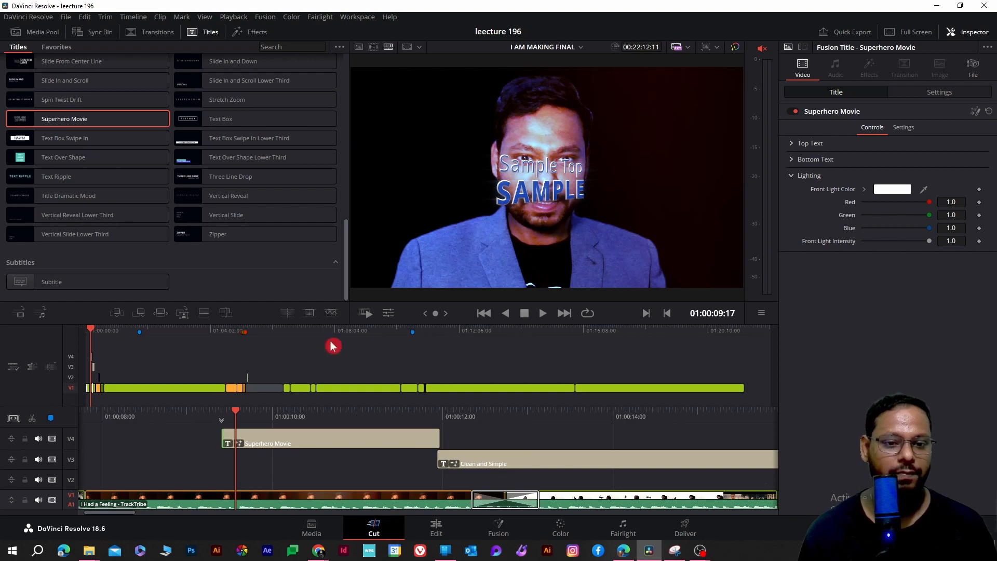
{"action": "left_click", "coordinate": [145, 35]}
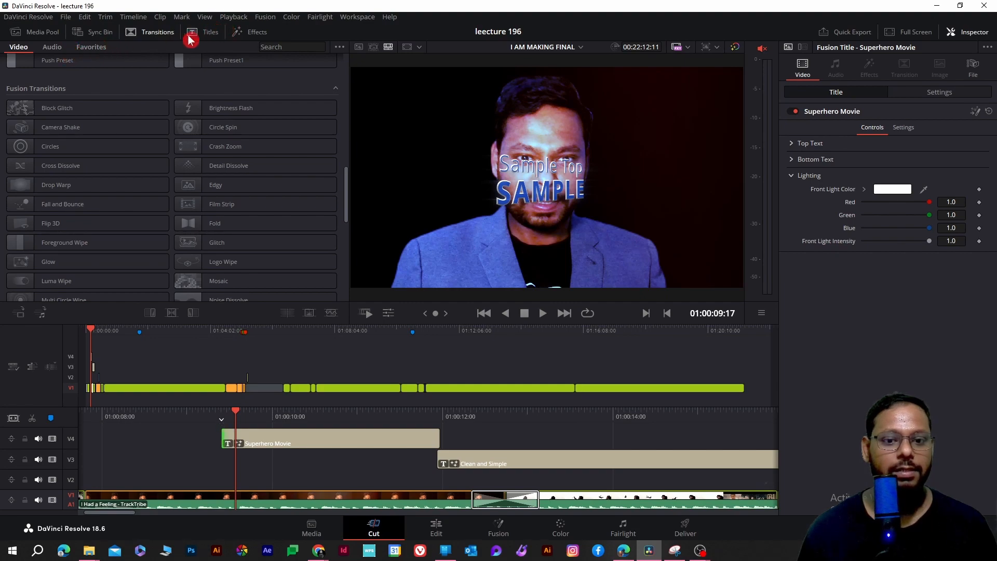
{"action": "left_click", "coordinate": [189, 36]}
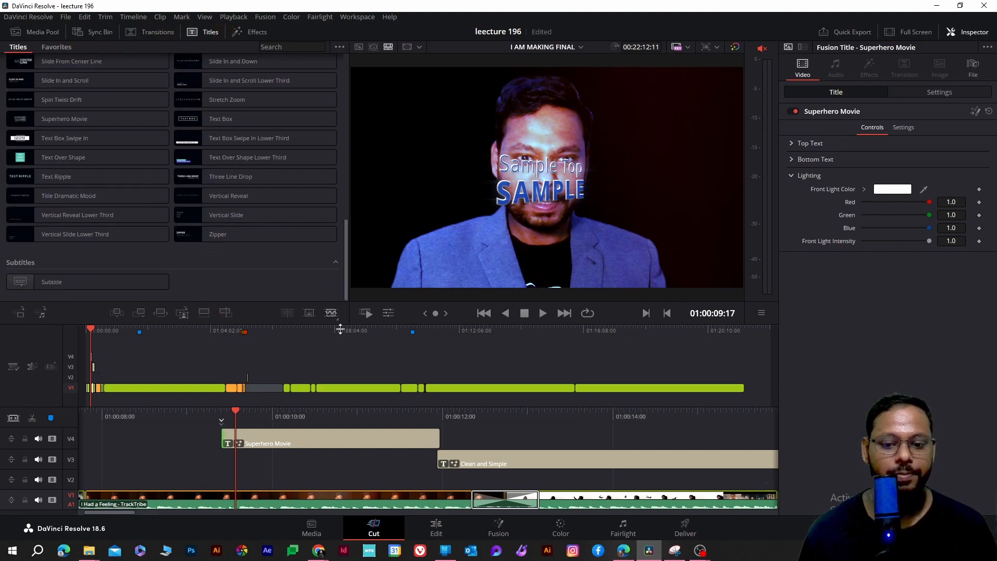
Select the Superhero Movie clip, expand its Top Text settings and park the playhead at 01:00:09:18.
{"action": "left_click_drag", "start_coordinate": [238, 414], "coordinate": [227, 413]}
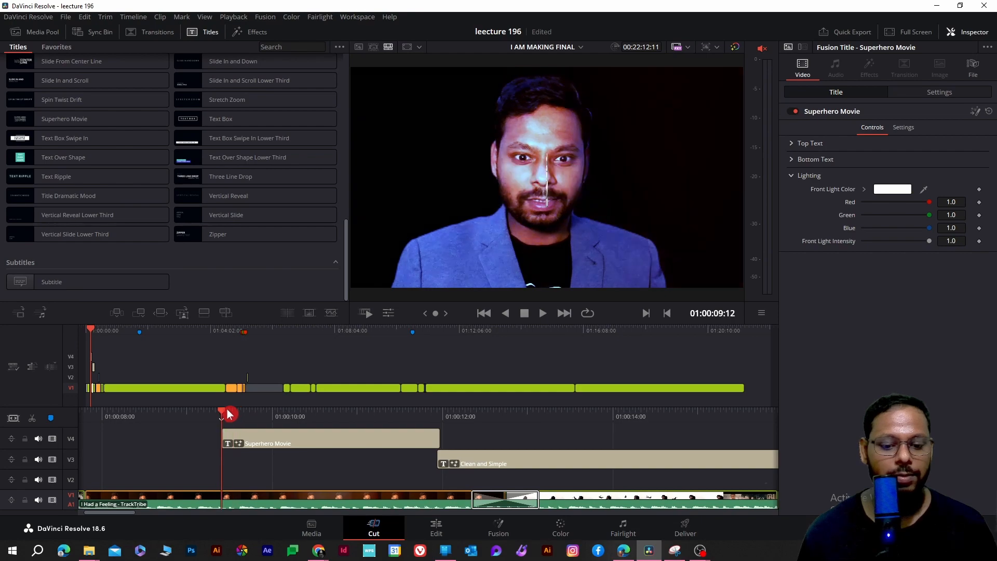
{"action": "left_click", "coordinate": [262, 439]}
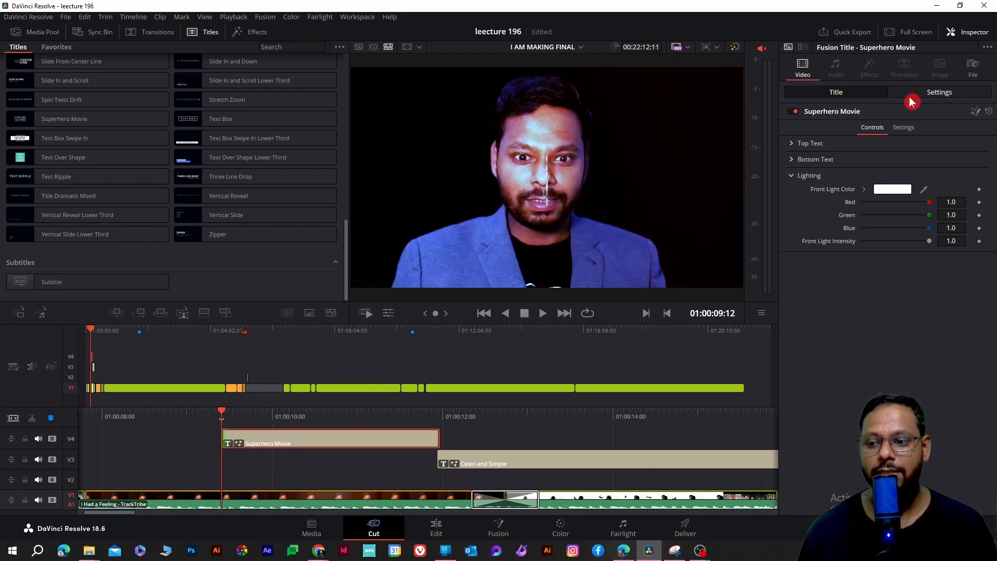
{"action": "left_click", "coordinate": [937, 93]}
{"action": "left_click", "coordinate": [850, 94]}
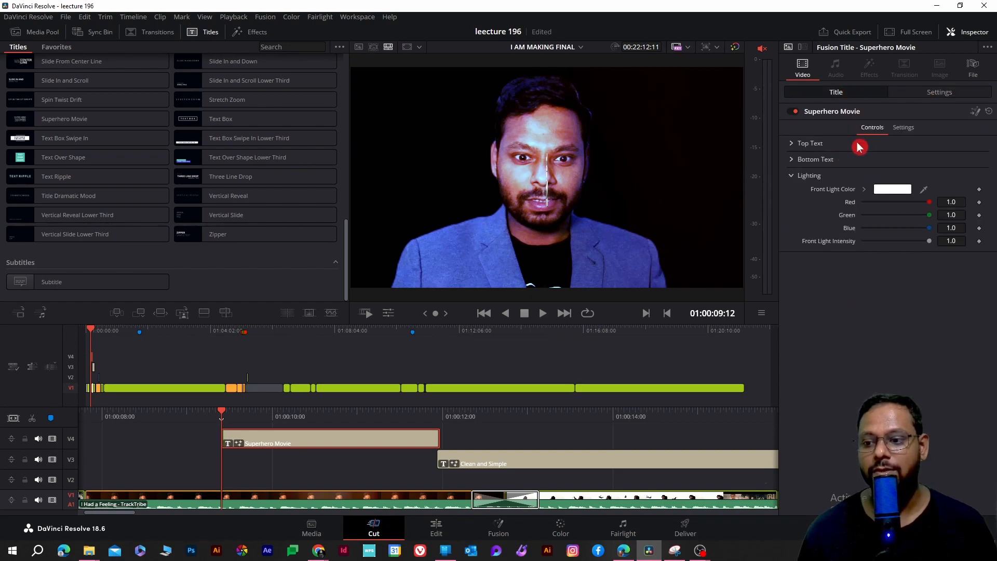
{"action": "left_click", "coordinate": [792, 144]}
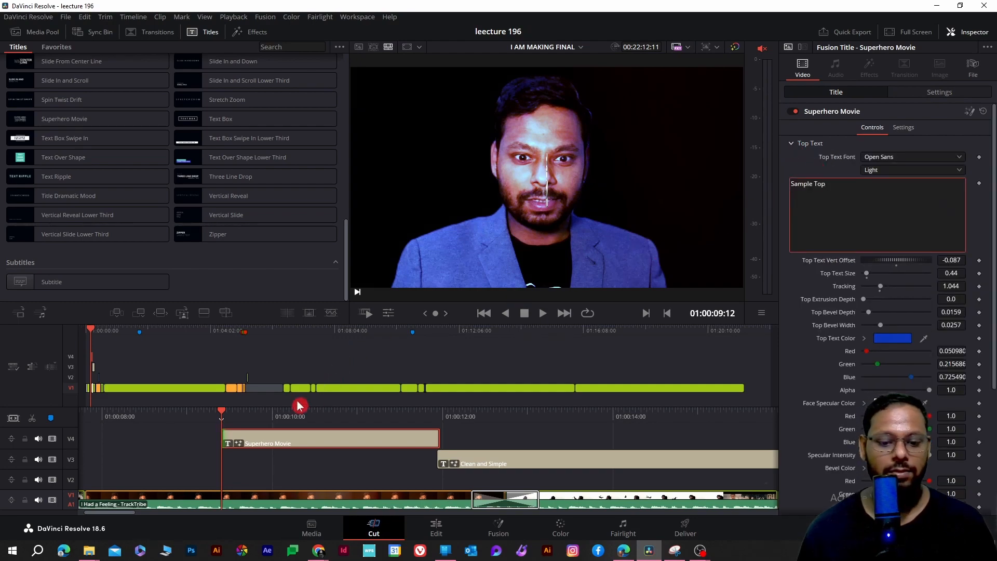
{"action": "left_click_drag", "start_coordinate": [229, 416], "coordinate": [238, 416]}
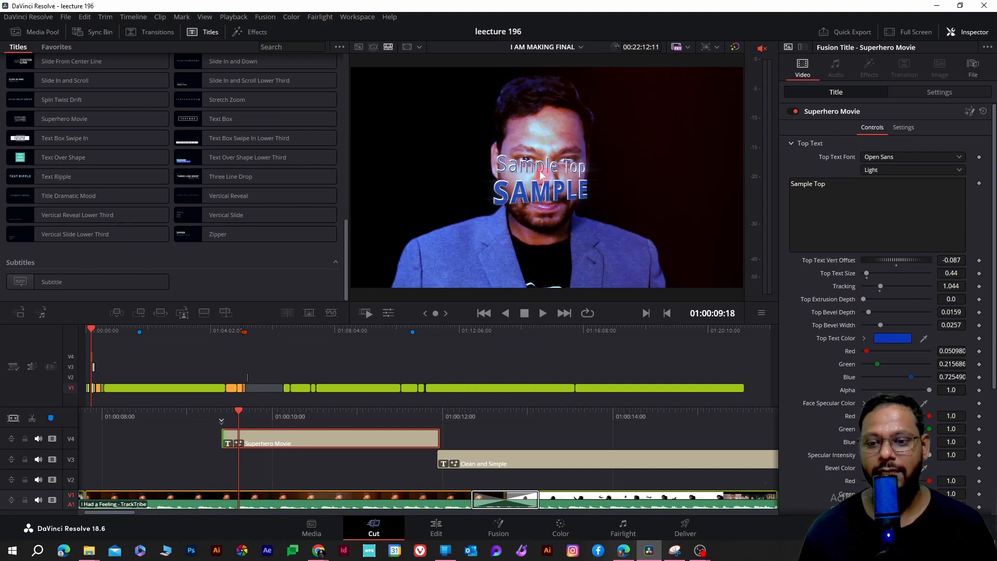
Expand the Bottom Text settings and replace the sample bottom text with the presenter's name in capitals.
{"action": "scroll", "coordinate": [878, 291], "scroll_direction": "down", "scroll_amount": 5}
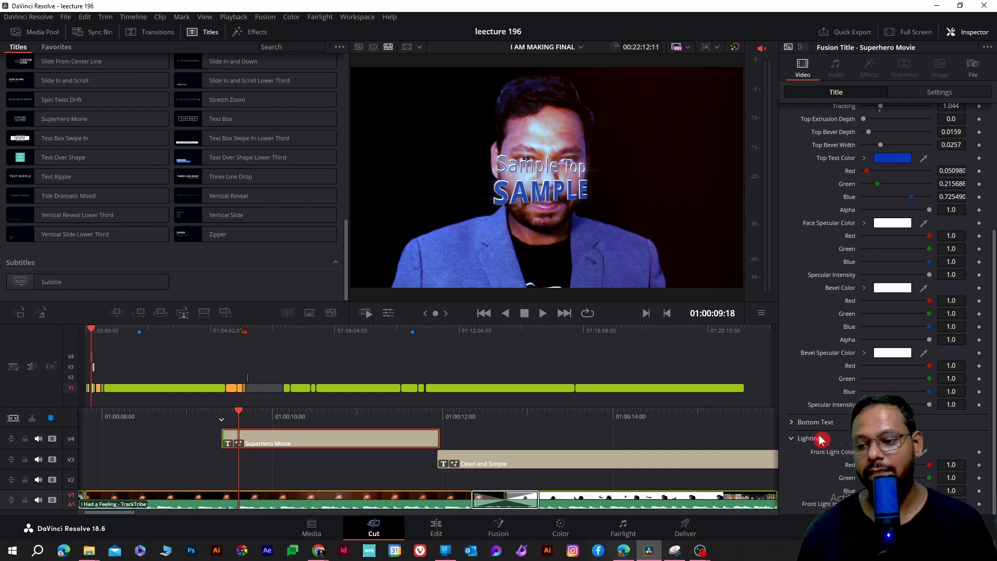
{"action": "left_click", "coordinate": [803, 422]}
{"action": "scroll", "coordinate": [837, 395], "scroll_direction": "down", "scroll_amount": 3}
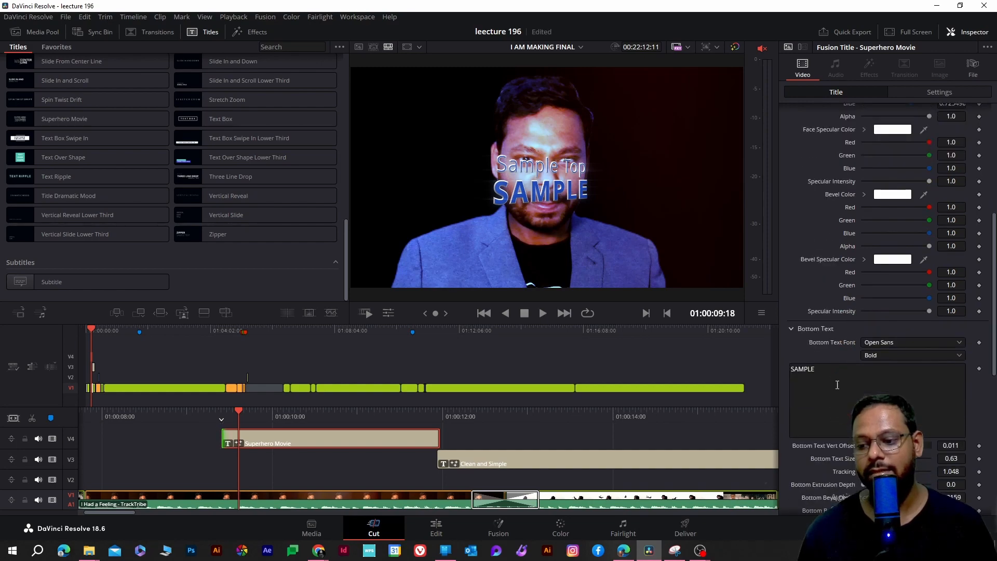
{"action": "left_click", "coordinate": [837, 384]}
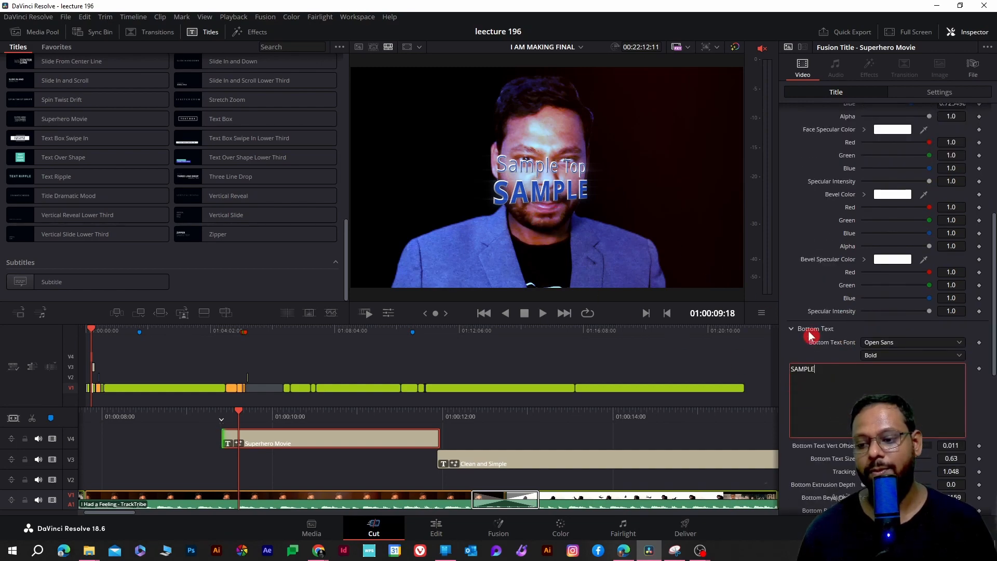
{"action": "left_click_drag", "start_coordinate": [821, 370], "coordinate": [790, 370]}
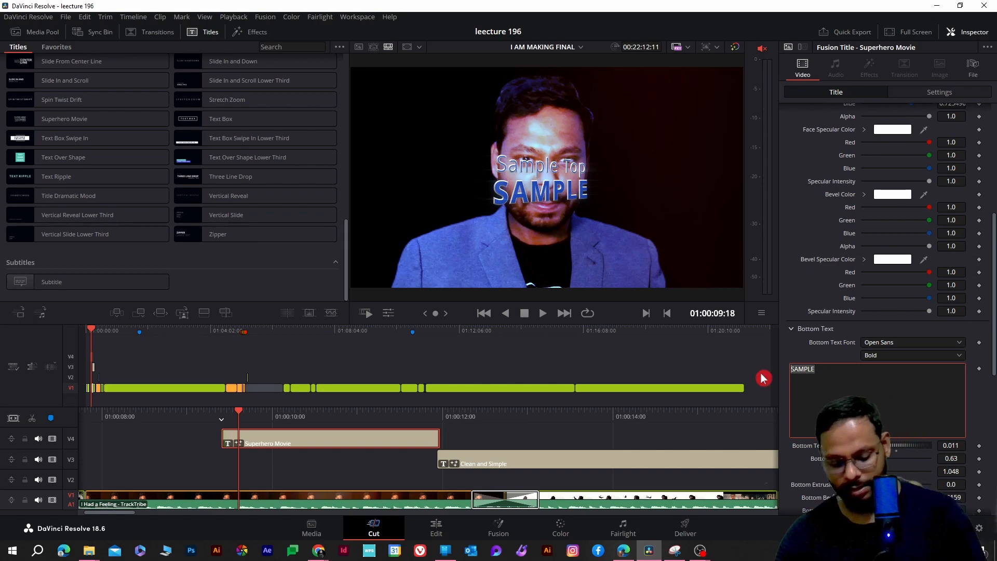
{"action": "type", "text": "M"}
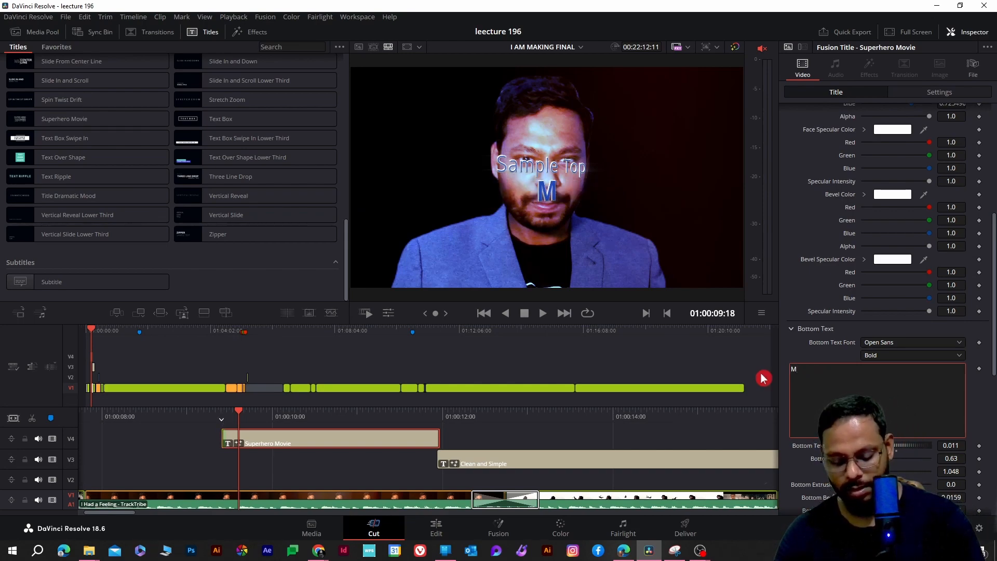
{"action": "type", "text": "AS"}
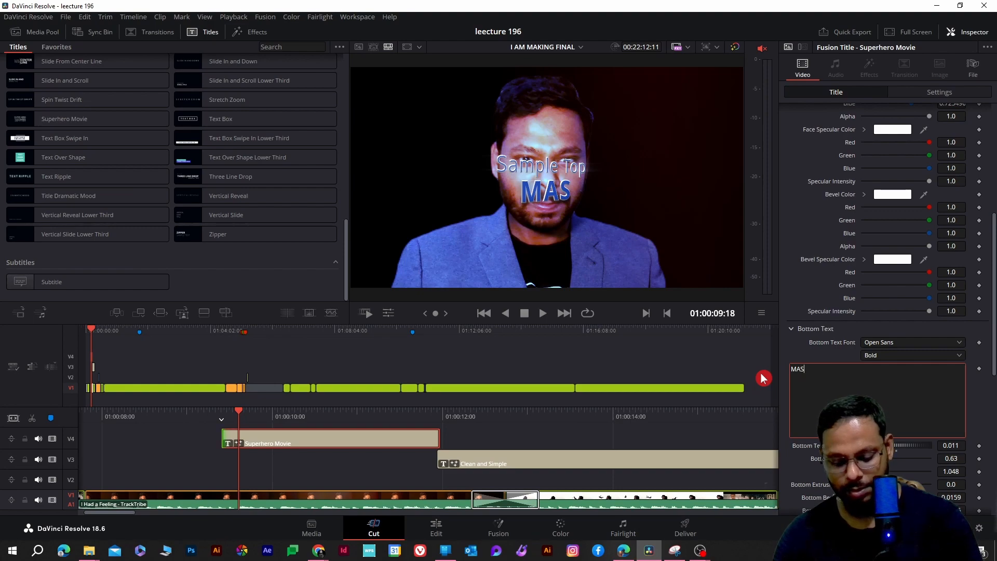
{"action": "type", "text": "UD"}
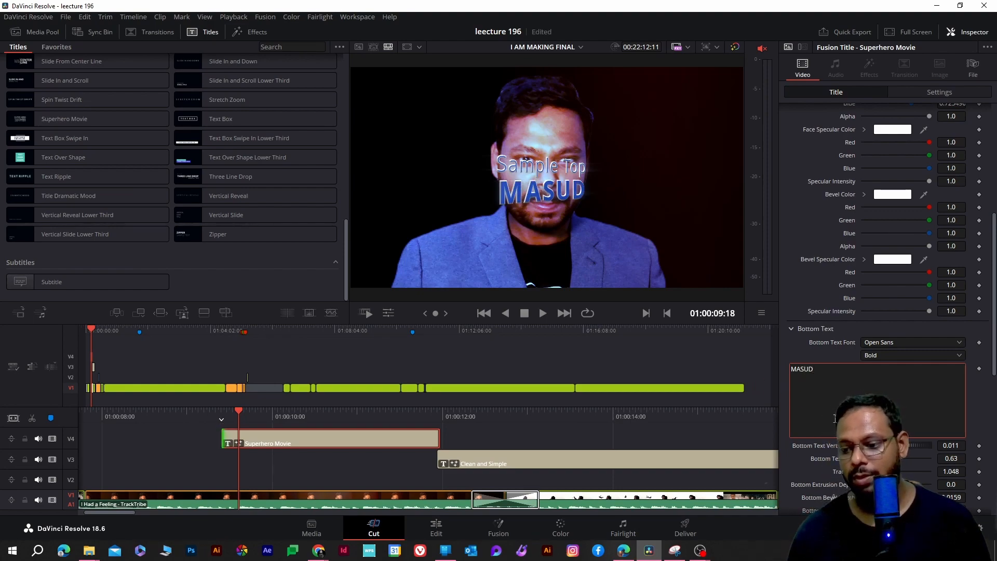
Set the red component of the bottom text color to 0.087, leaving the bottom text size at 0.63.
{"action": "scroll", "coordinate": [905, 403], "scroll_direction": "down", "scroll_amount": 1}
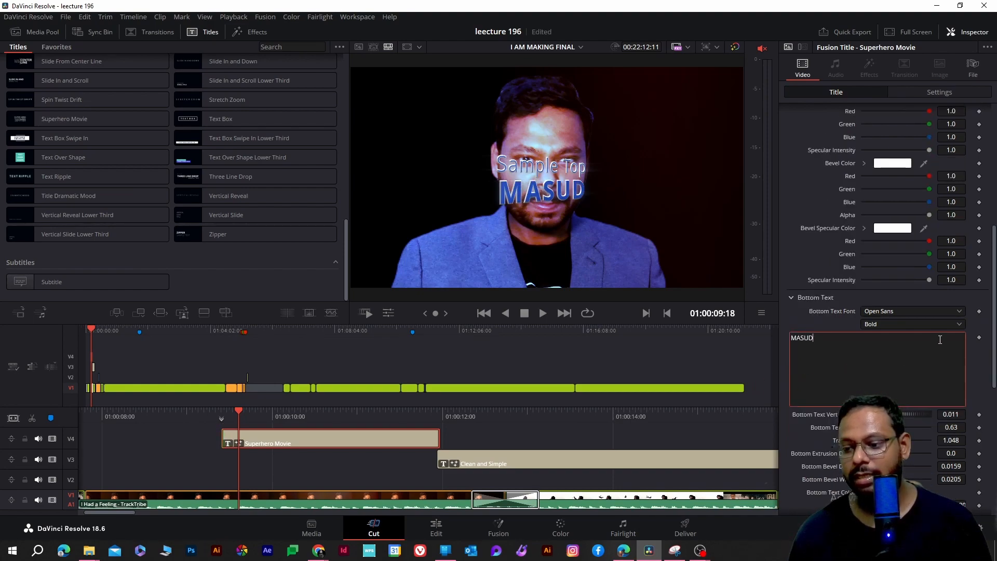
{"action": "scroll", "coordinate": [904, 398], "scroll_direction": "down", "scroll_amount": 2}
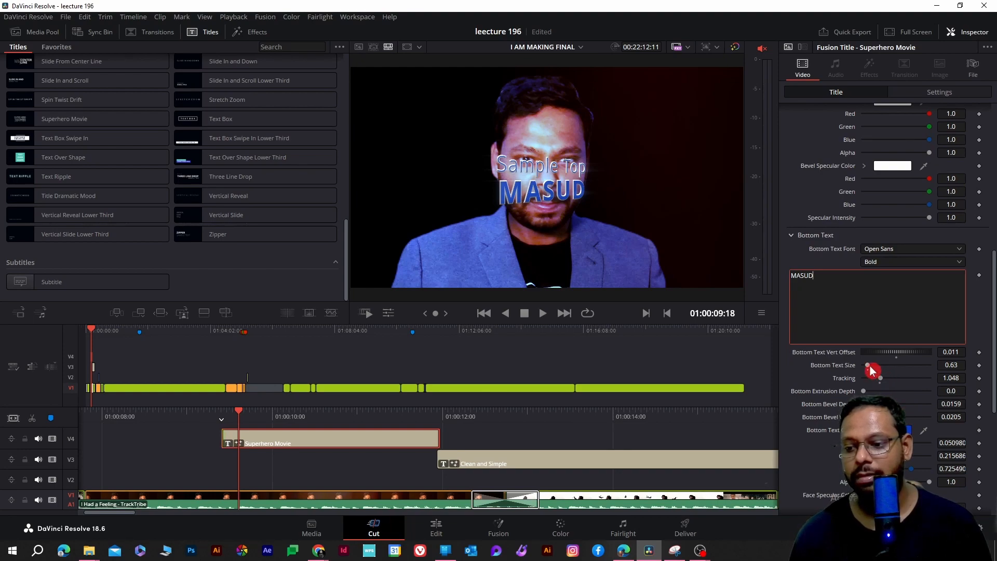
{"action": "left_click_drag", "start_coordinate": [867, 366], "coordinate": [868, 366]}
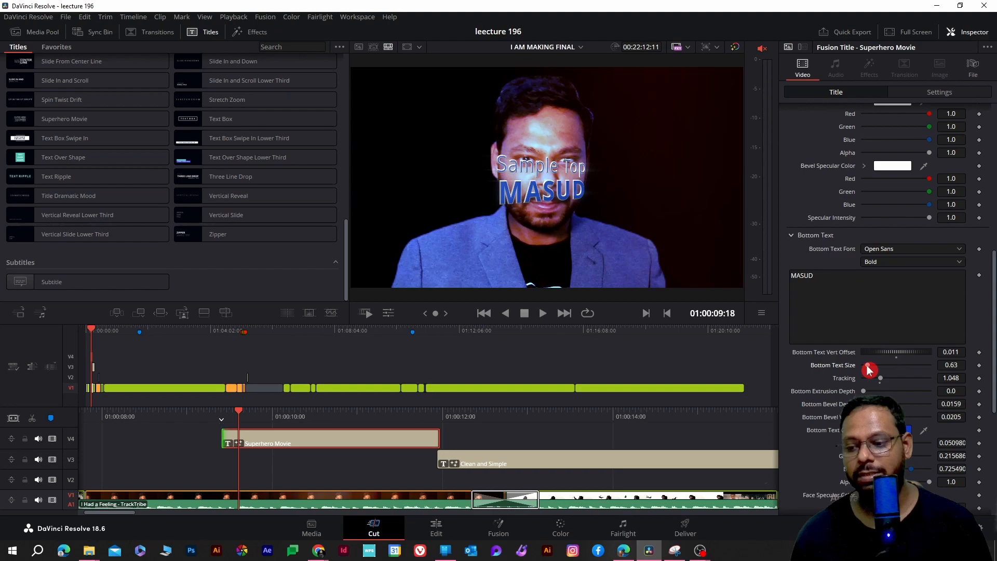
{"action": "scroll", "coordinate": [886, 380], "scroll_direction": "down", "scroll_amount": 4}
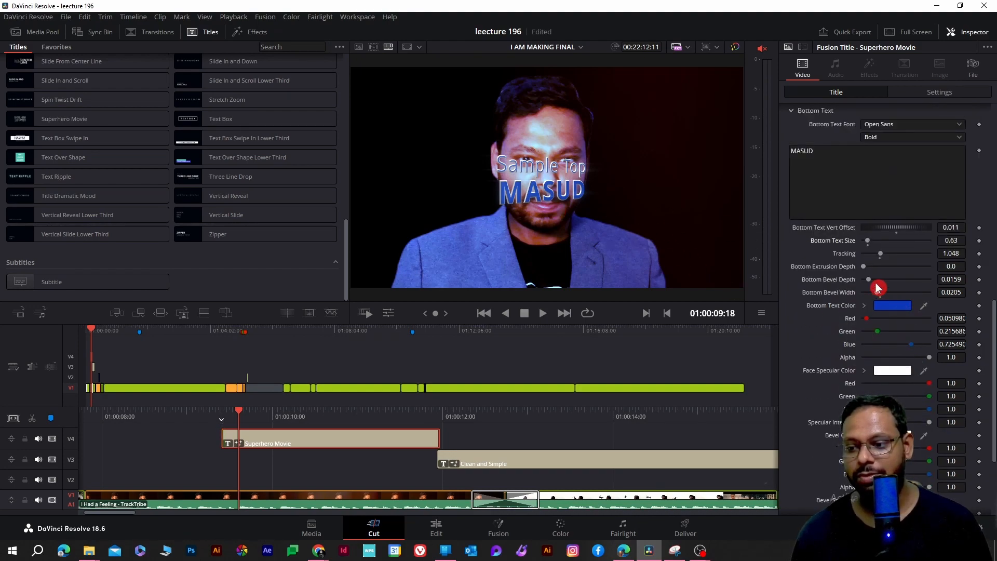
{"action": "mouse_move", "coordinate": [869, 319]}
{"action": "left_mouse_down"}
{"action": "mouse_move", "coordinate": [893, 320]}
{"action": "mouse_move", "coordinate": [869, 321]}
{"action": "left_mouse_up"}
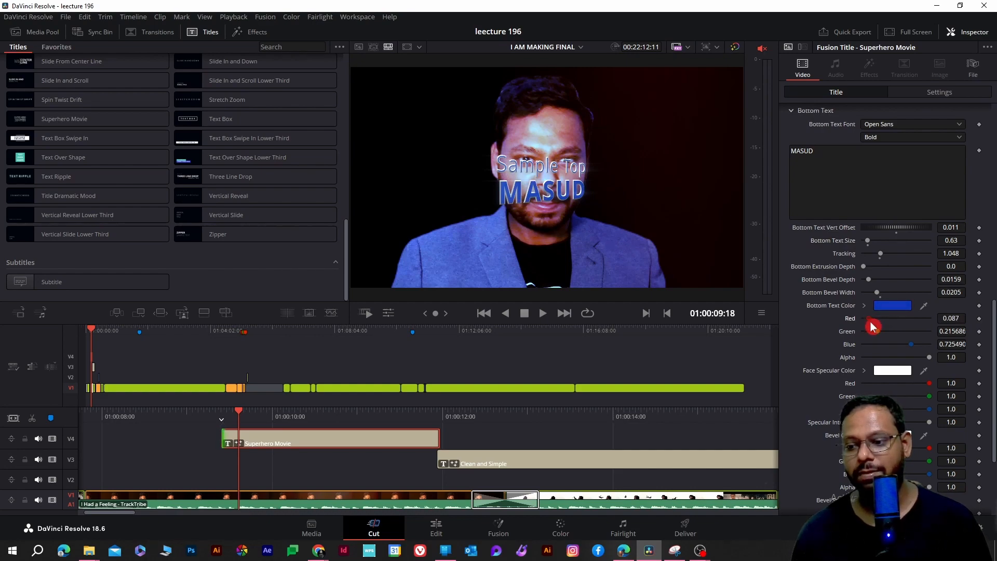
Change the bottom text's font style to Extrabold, keeping the Open Sans font family.
{"action": "scroll", "coordinate": [883, 296], "scroll_direction": "up", "scroll_amount": 3}
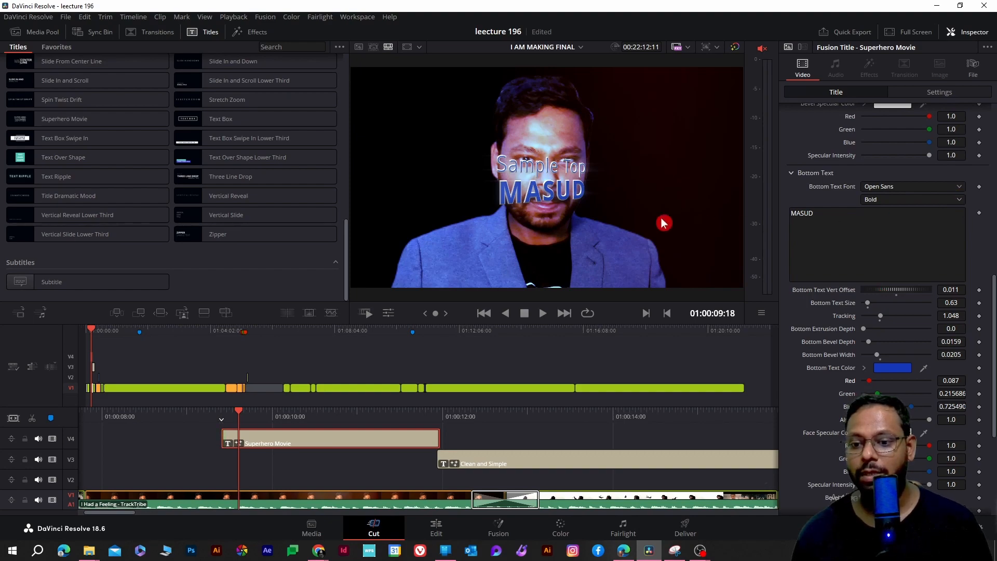
{"action": "left_click", "coordinate": [958, 204]}
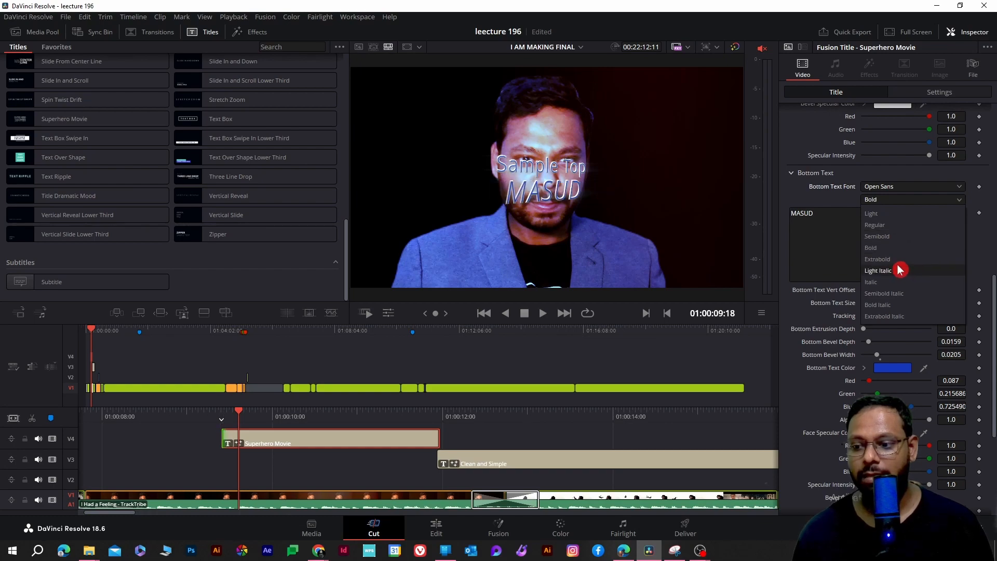
{"action": "left_click", "coordinate": [878, 260]}
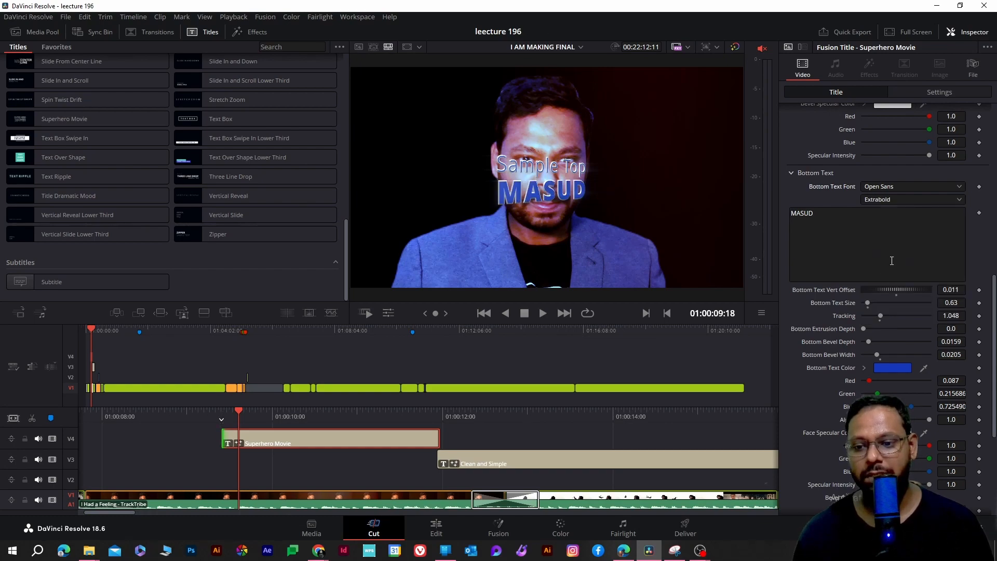
{"action": "left_click", "coordinate": [957, 187]}
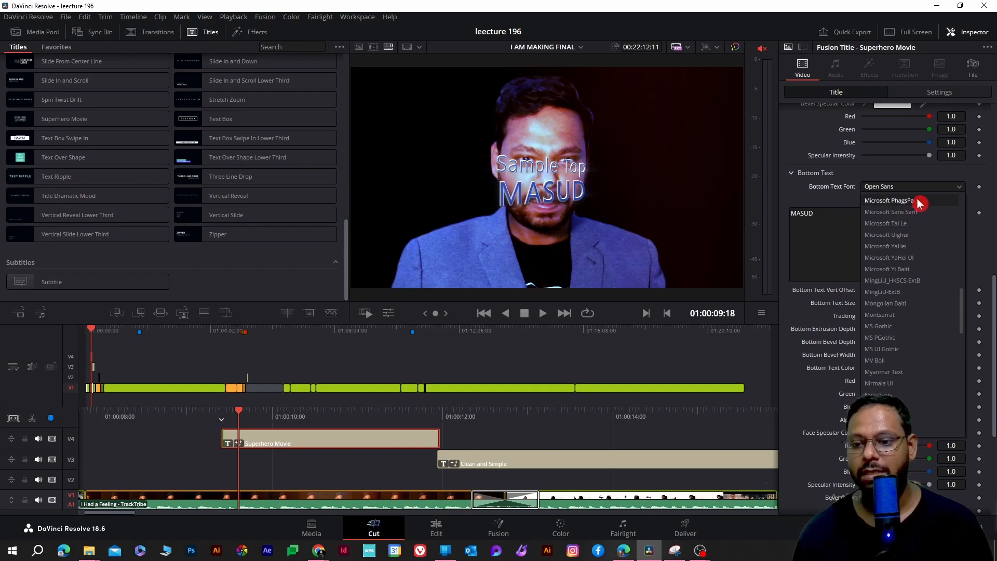
{"action": "left_click", "coordinate": [833, 235]}
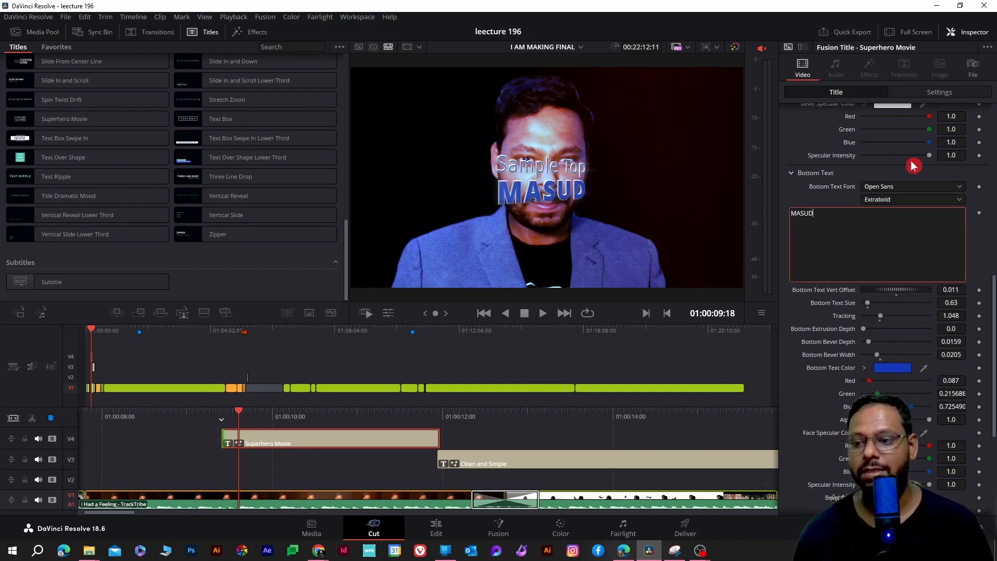
Replace the sample top text of the Superhero Movie title with "MOTION GRAPHIC".
{"action": "scroll", "coordinate": [912, 165], "scroll_direction": "up", "scroll_amount": 10}
{"action": "scroll", "coordinate": [927, 206], "scroll_direction": "up", "scroll_amount": 1}
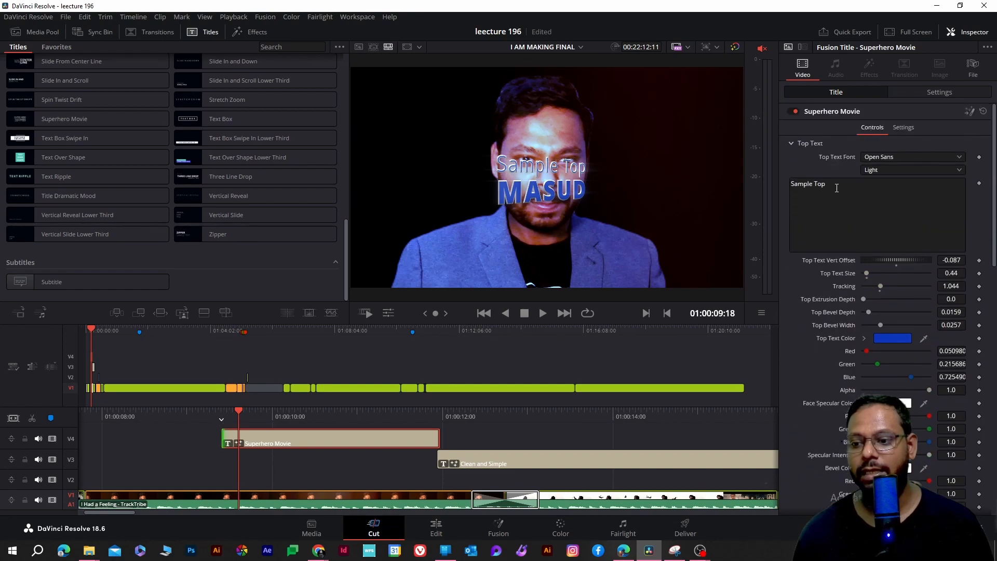
{"action": "left_click", "coordinate": [824, 188]}
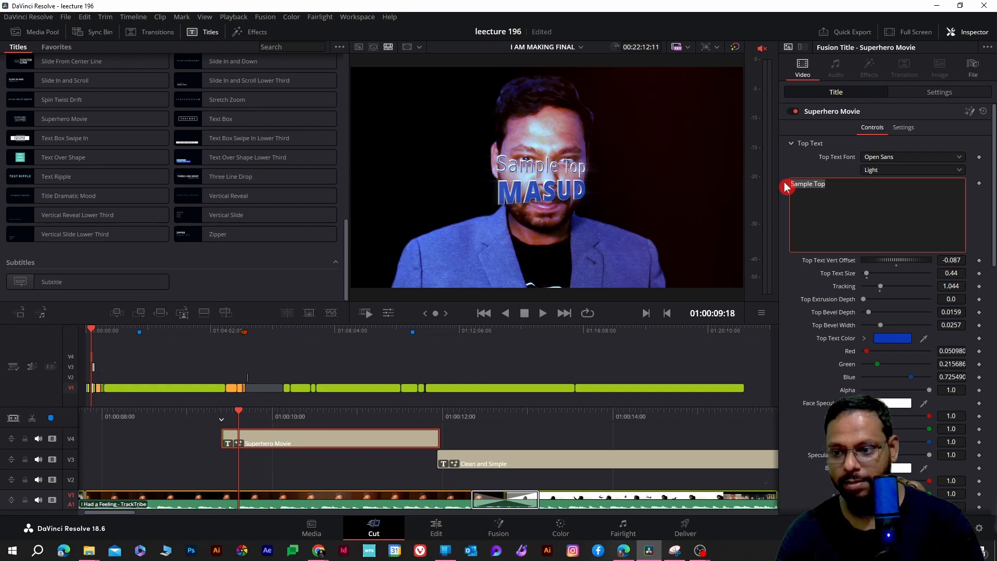
{"action": "type", "text": "MO"}
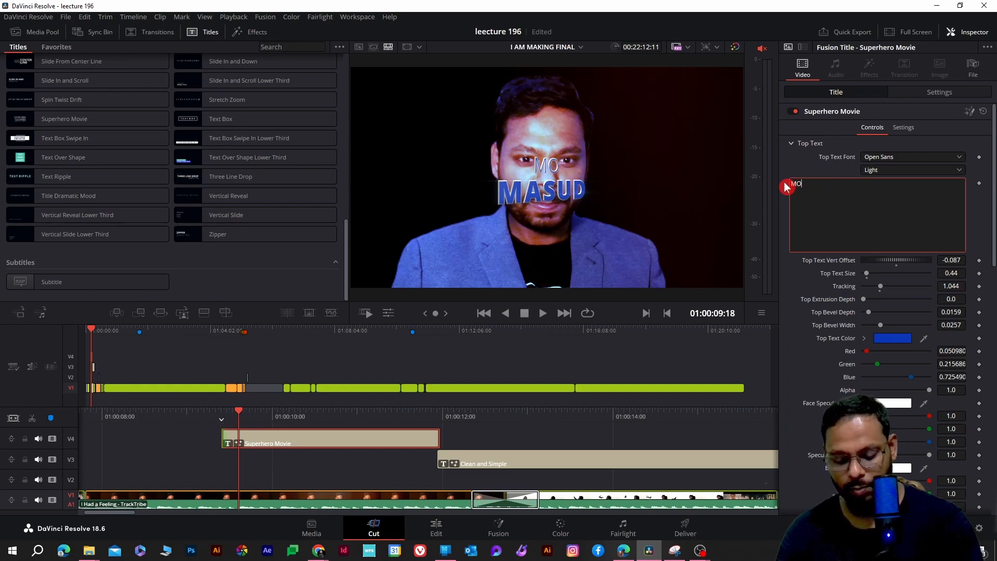
{"action": "type", "text": "TION "}
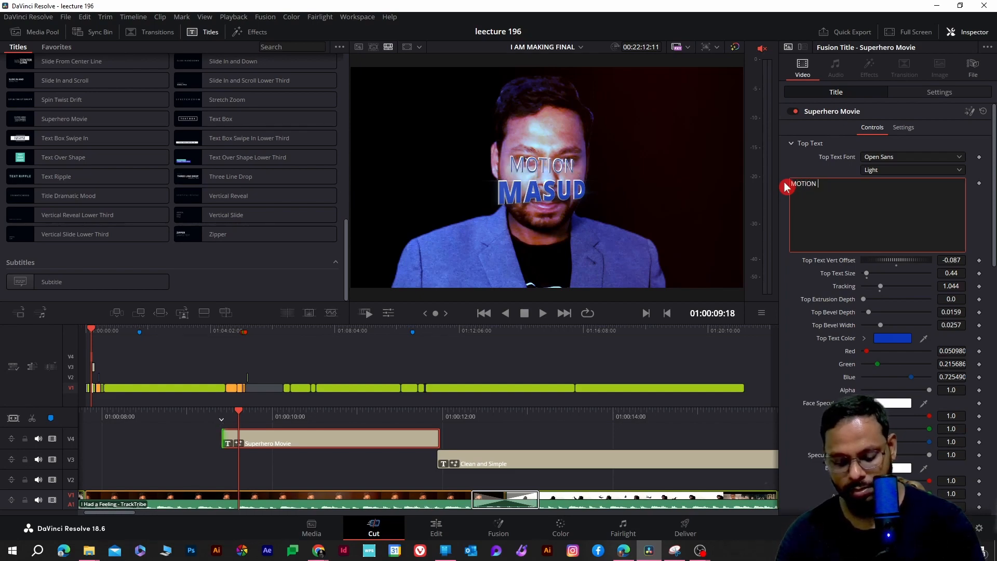
{"action": "type", "text": "GR"}
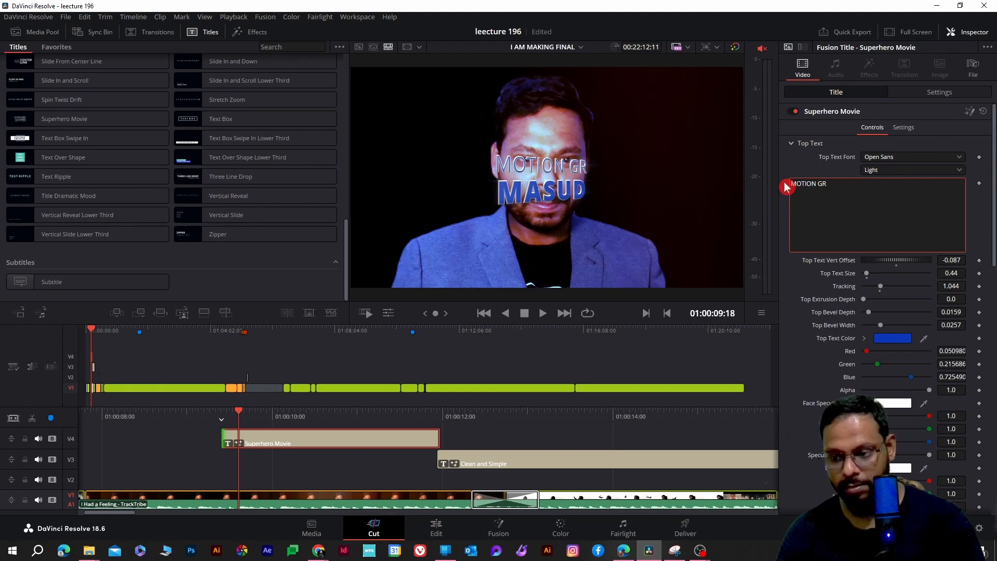
{"action": "type", "text": "AP"}
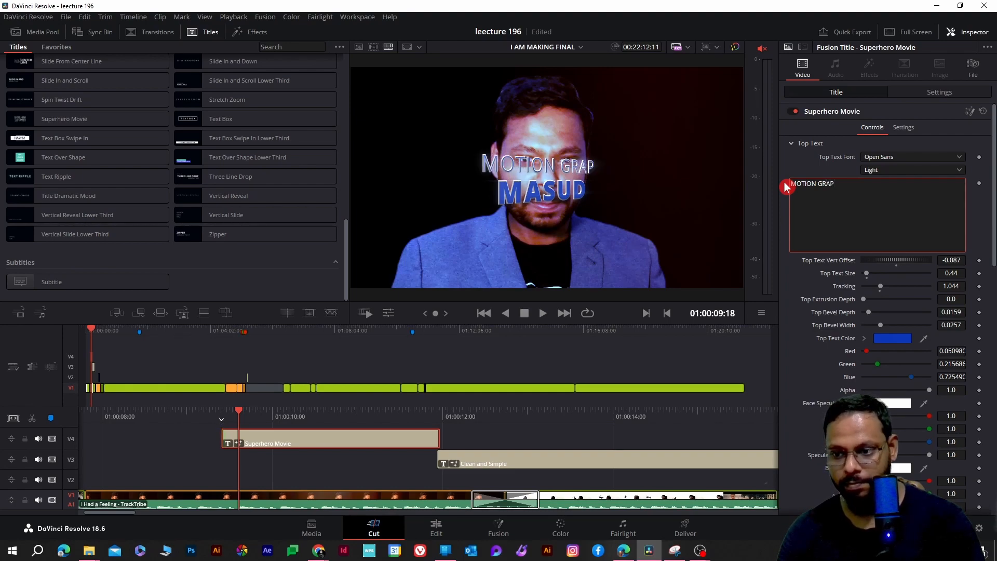
{"action": "key", "text": "BackSpace"}
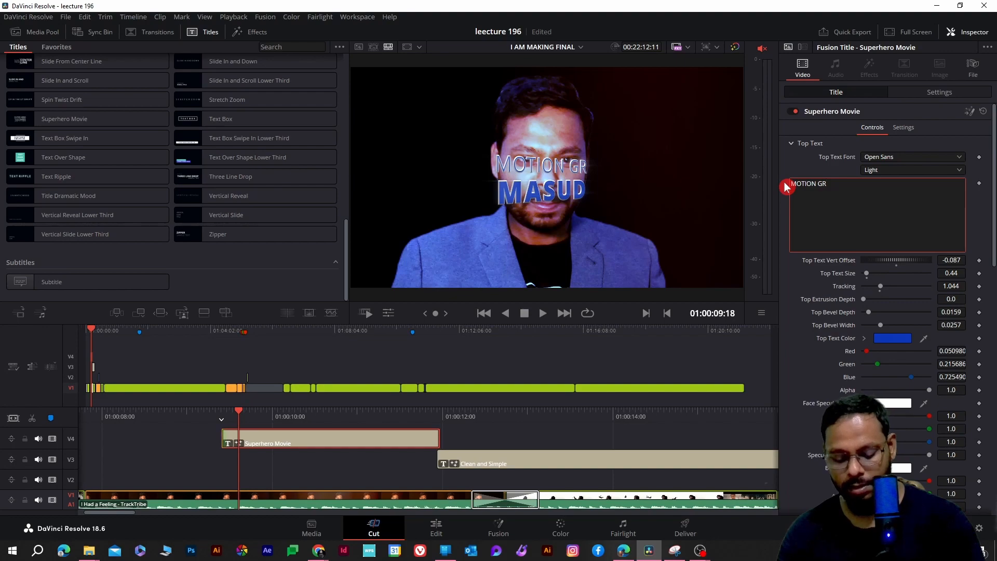
{"action": "type", "text": "APHIC"}
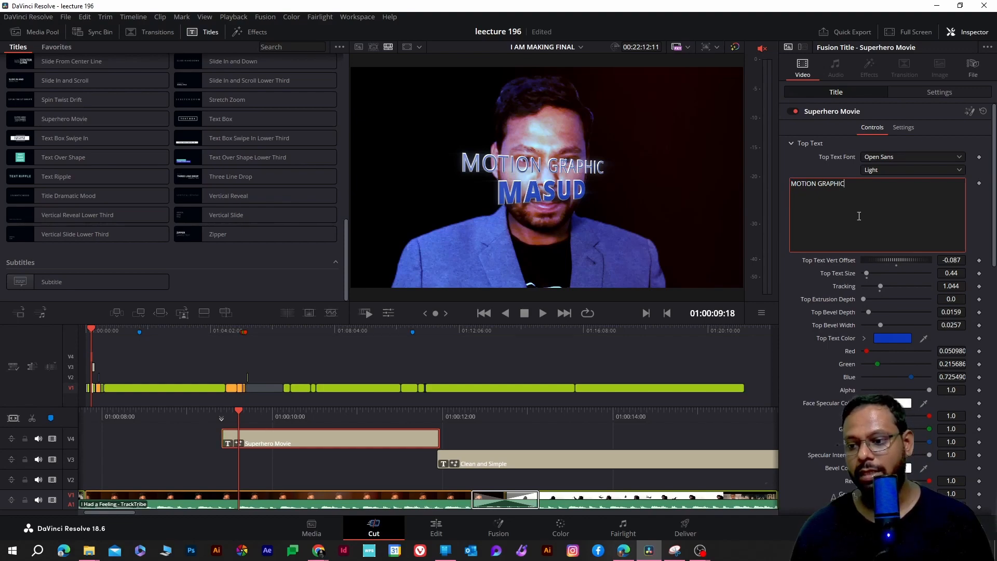
Change the top text's font style to Bold, leaving its size at 0.44.
{"action": "left_click", "coordinate": [956, 173]}
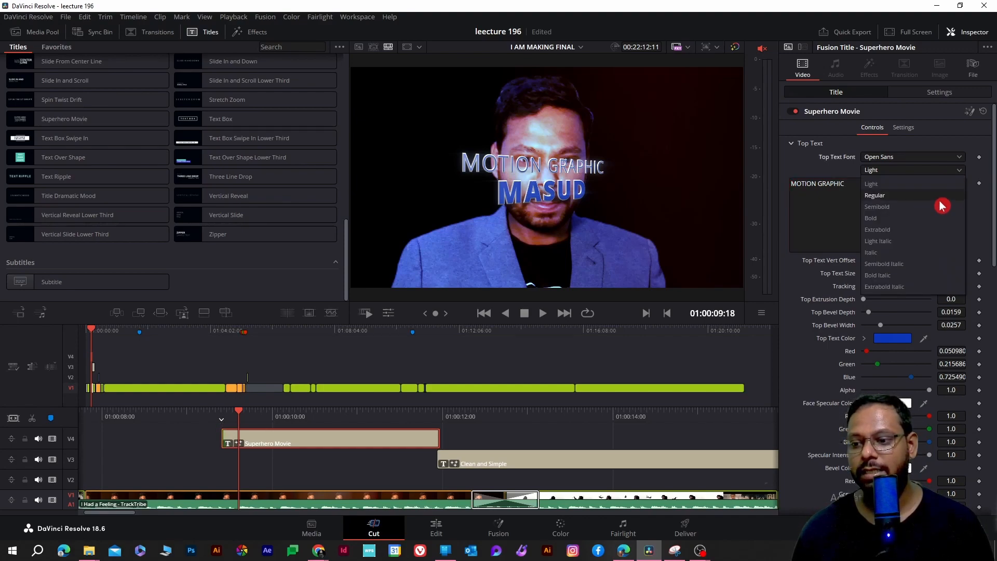
{"action": "left_click", "coordinate": [903, 219]}
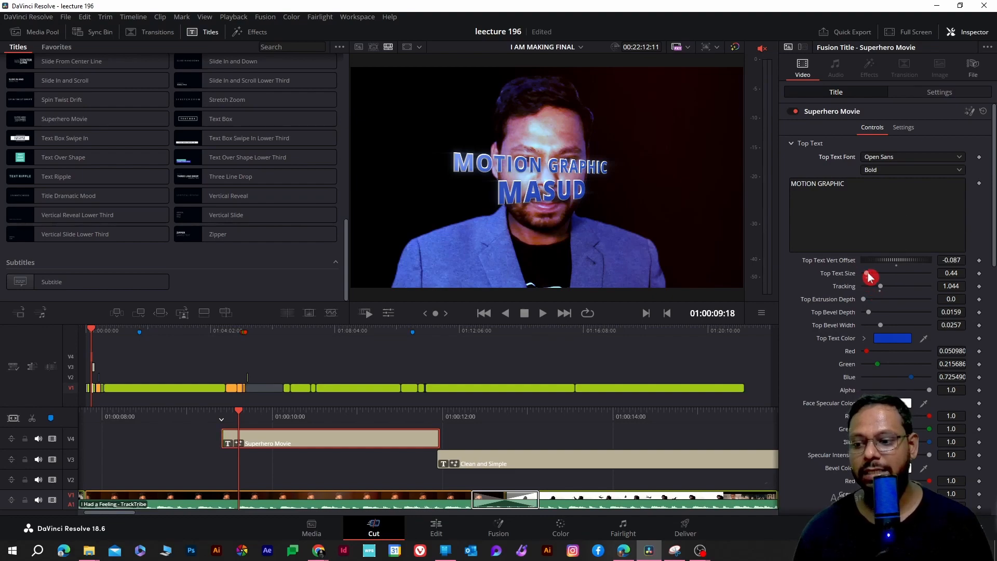
{"action": "left_click_drag", "start_coordinate": [868, 274], "coordinate": [868, 274]}
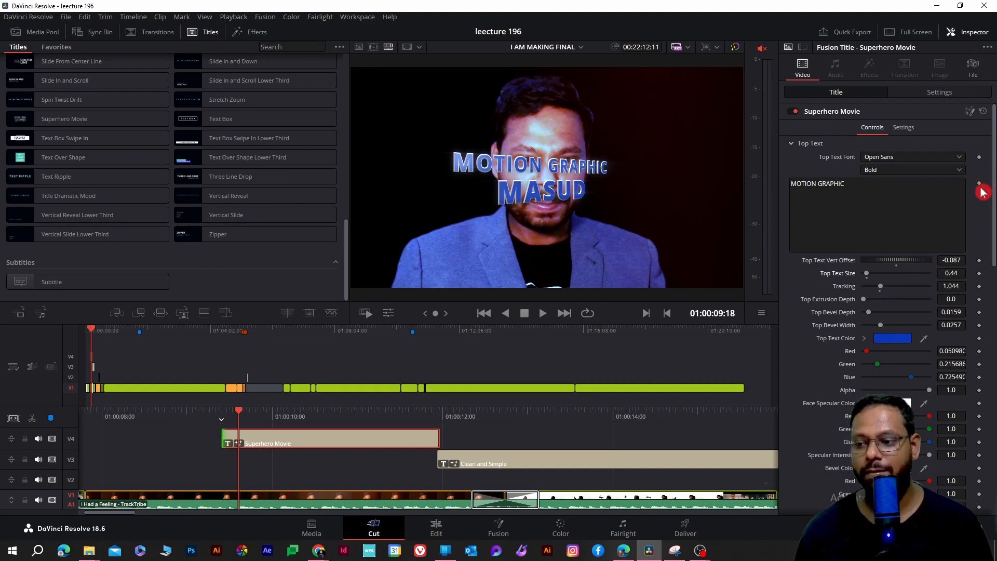
Add keyframes at 01:00:09:18 for the top text's font and its text content, and save the project.
{"action": "left_click", "coordinate": [980, 158]}
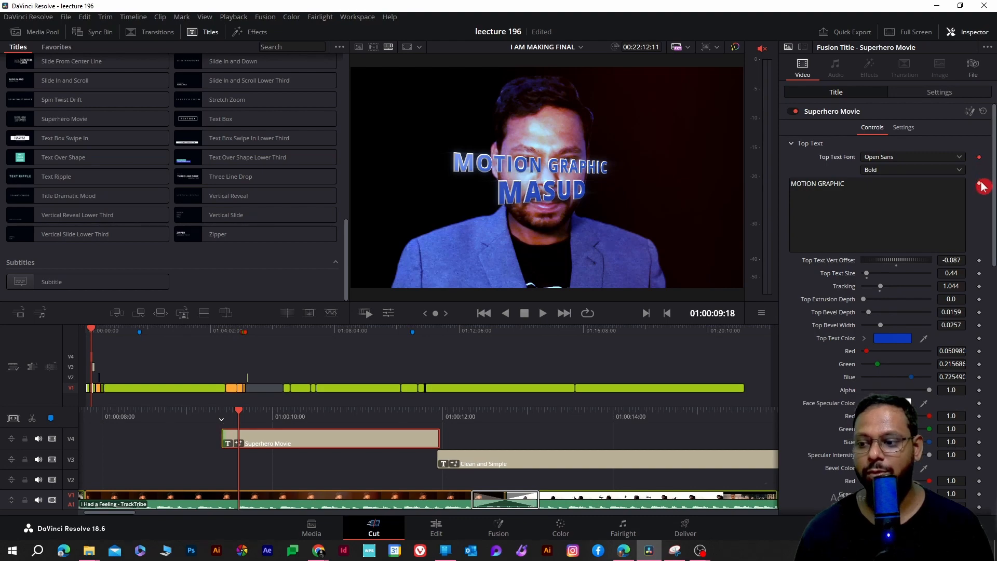
{"action": "left_click", "coordinate": [979, 184]}
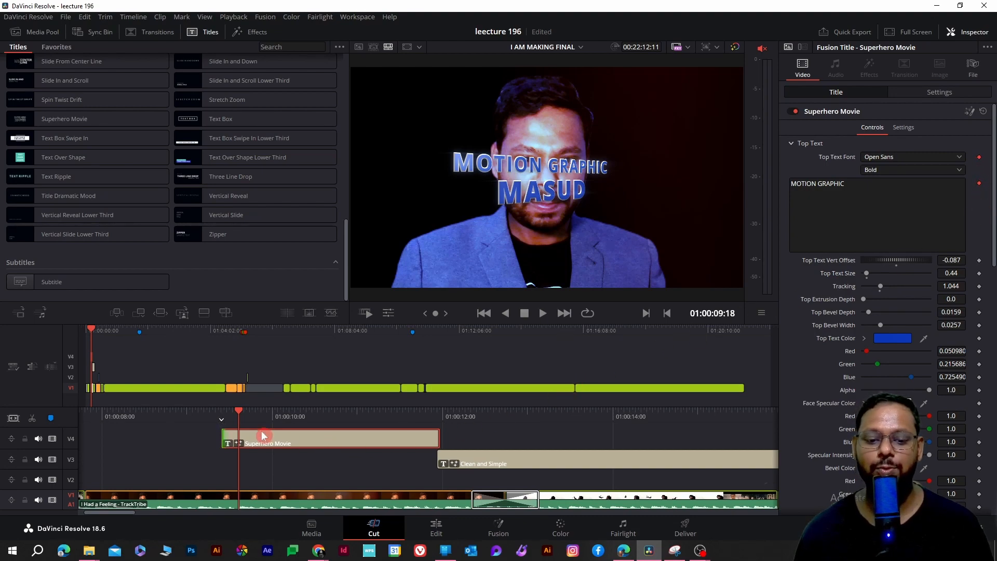
{"action": "key", "text": "ctrl+s"}
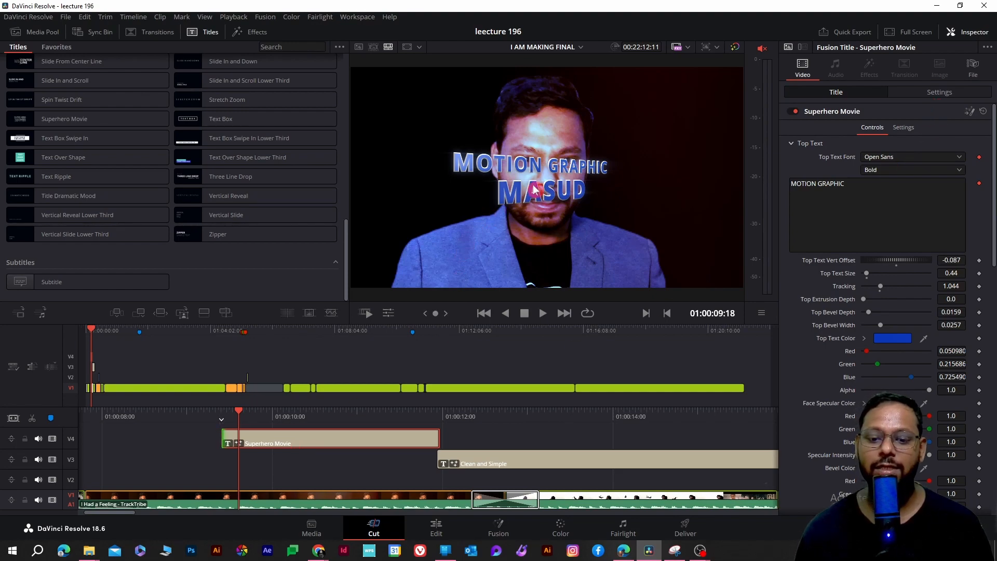
Scale the title's transform zoom to 0.760 and set its position to X -425 and Y -391.
{"action": "left_click", "coordinate": [944, 99]}
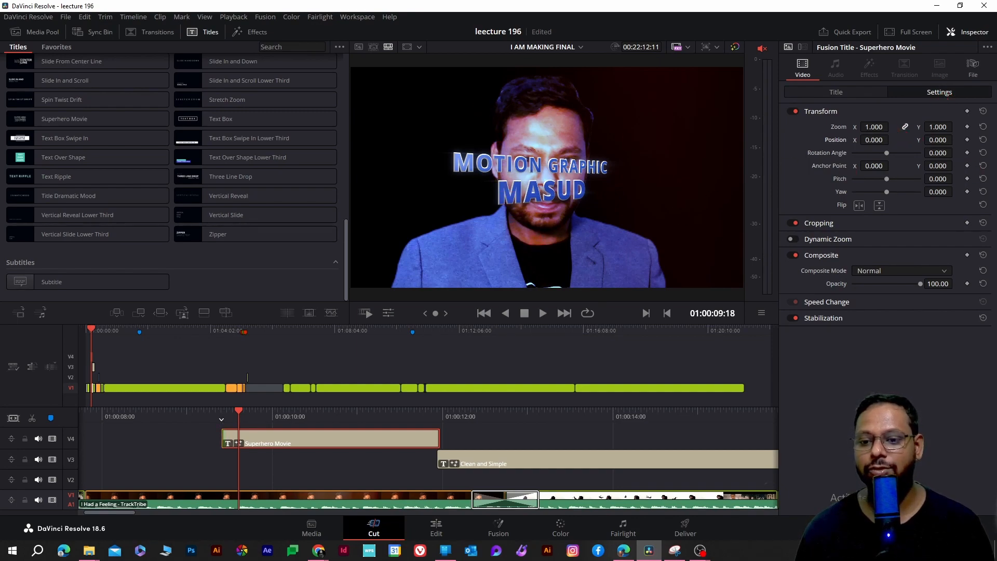
{"action": "left_click_drag", "start_coordinate": [878, 127], "coordinate": [883, 127]}
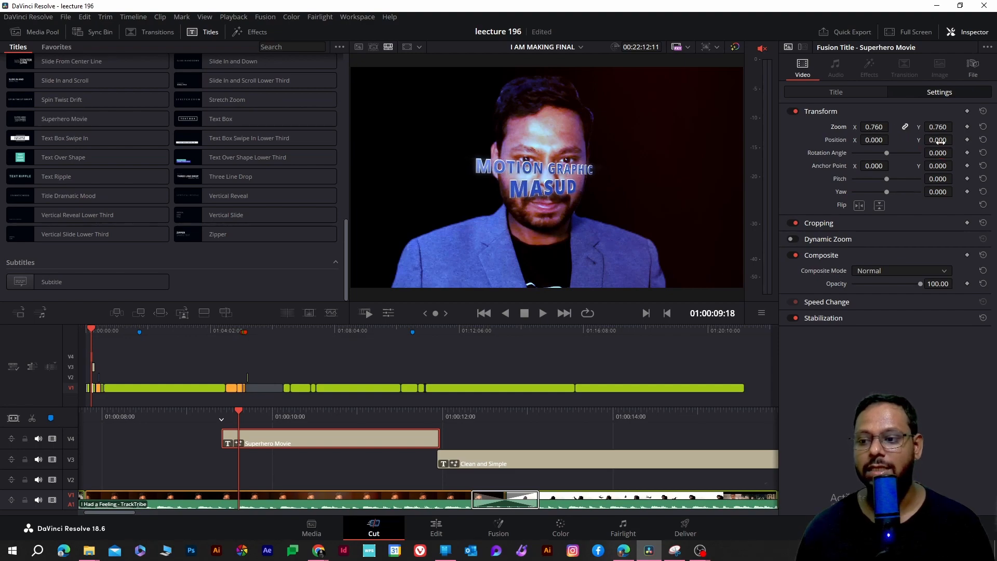
{"action": "mouse_move", "coordinate": [942, 140]}
{"action": "left_mouse_down"}
{"action": "mouse_move", "coordinate": [928, 141]}
{"action": "mouse_move", "coordinate": [955, 139]}
{"action": "left_mouse_up"}
{"action": "left_click_drag", "start_coordinate": [878, 140], "coordinate": [892, 140]}
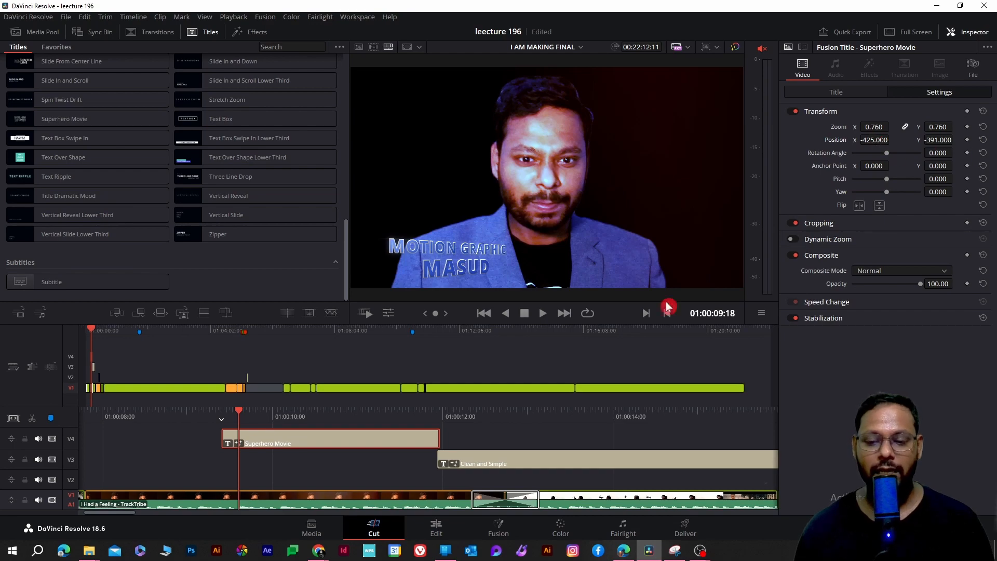
Play the Superhero Movie title from its start at 01:00:09:12, stop past its end and return the playhead to the start.
{"action": "left_click", "coordinate": [227, 415]}
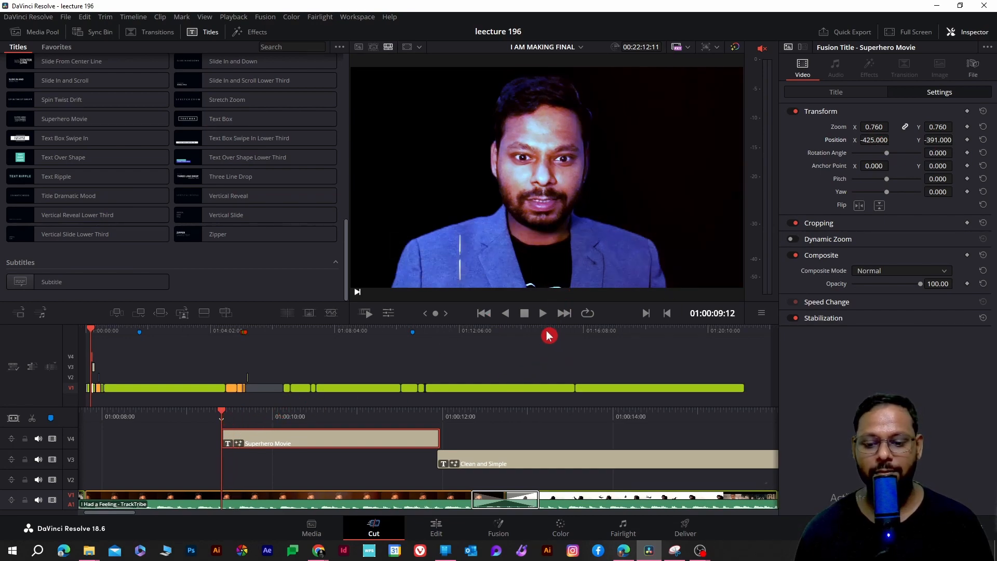
{"action": "left_click", "coordinate": [544, 314]}
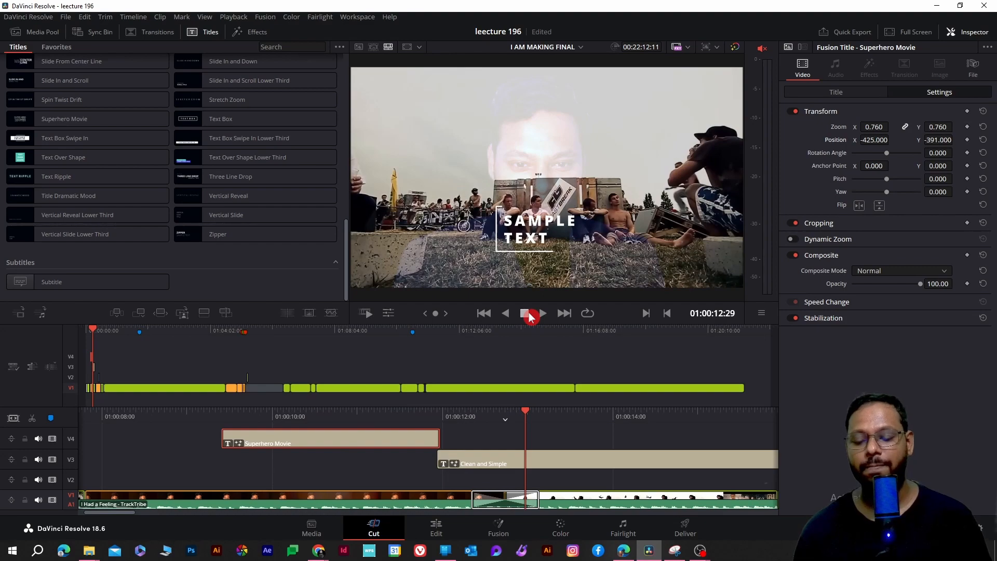
{"action": "left_click", "coordinate": [531, 316]}
{"action": "left_click_drag", "start_coordinate": [529, 416], "coordinate": [216, 453]}
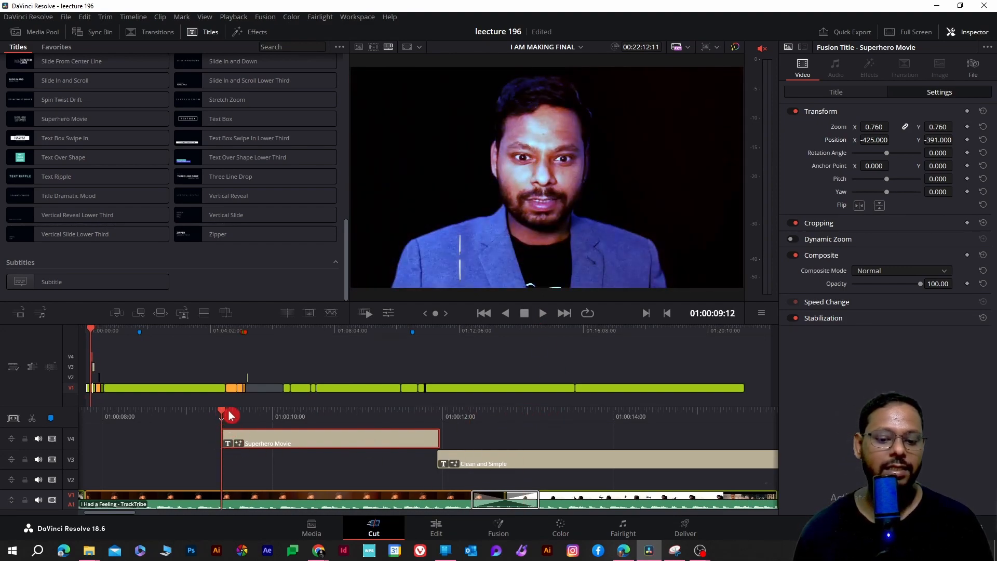
Select the empty gap on track V1 around 01:05:57:06 and delete it so the following clips close up.
{"action": "mouse_move", "coordinate": [229, 411]}
{"action": "left_mouse_down"}
{"action": "mouse_move", "coordinate": [61, 395]}
{"action": "mouse_move", "coordinate": [241, 396]}
{"action": "left_mouse_up"}
{"action": "left_click", "coordinate": [266, 386]}
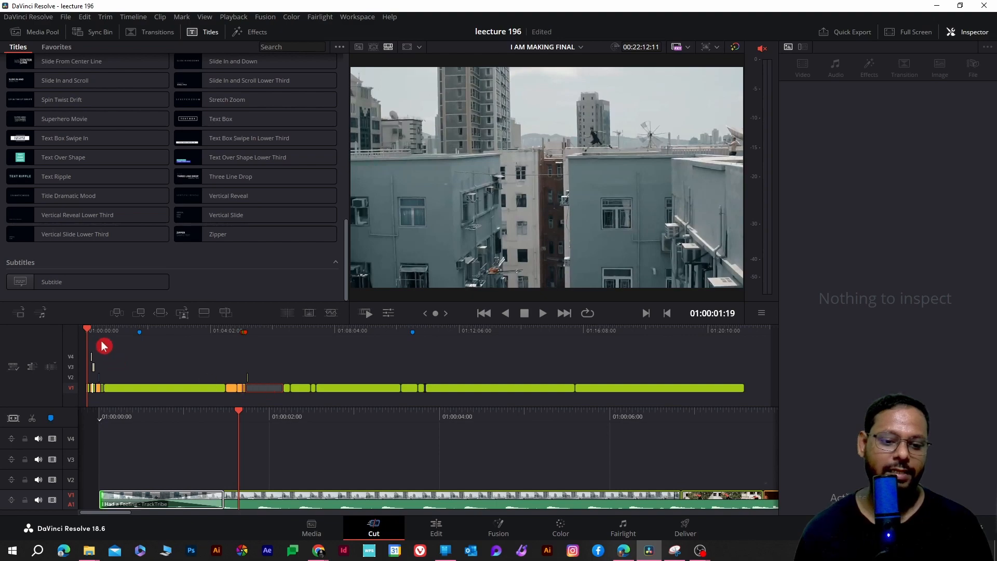
{"action": "left_click_drag", "start_coordinate": [92, 337], "coordinate": [272, 366]}
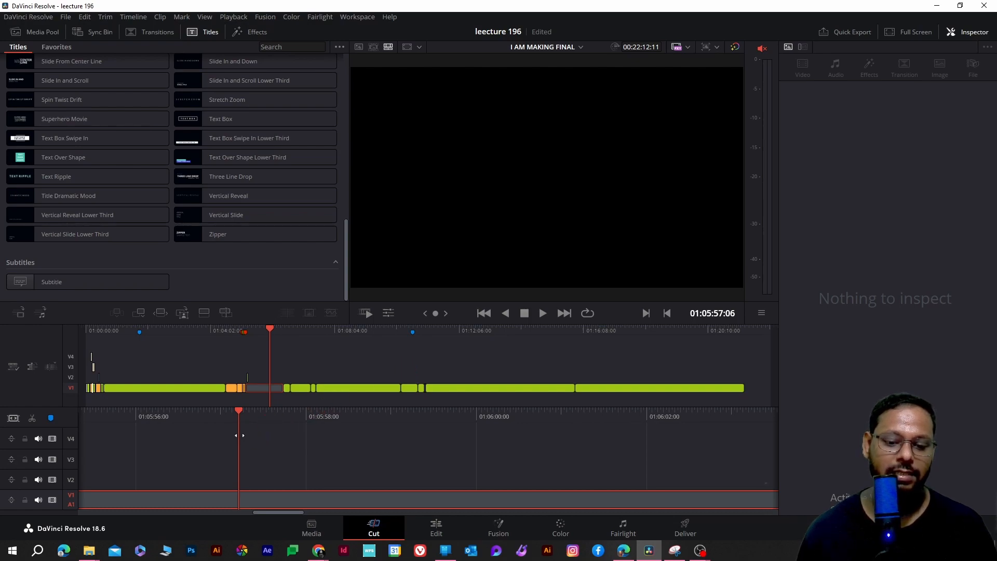
{"action": "left_click", "coordinate": [261, 388]}
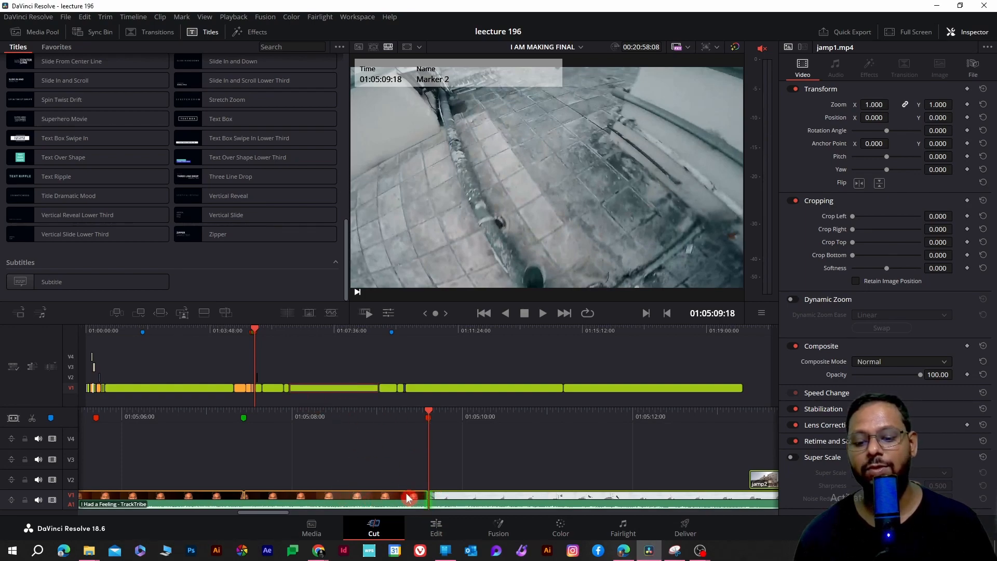
{"action": "right_click", "coordinate": [478, 504]}
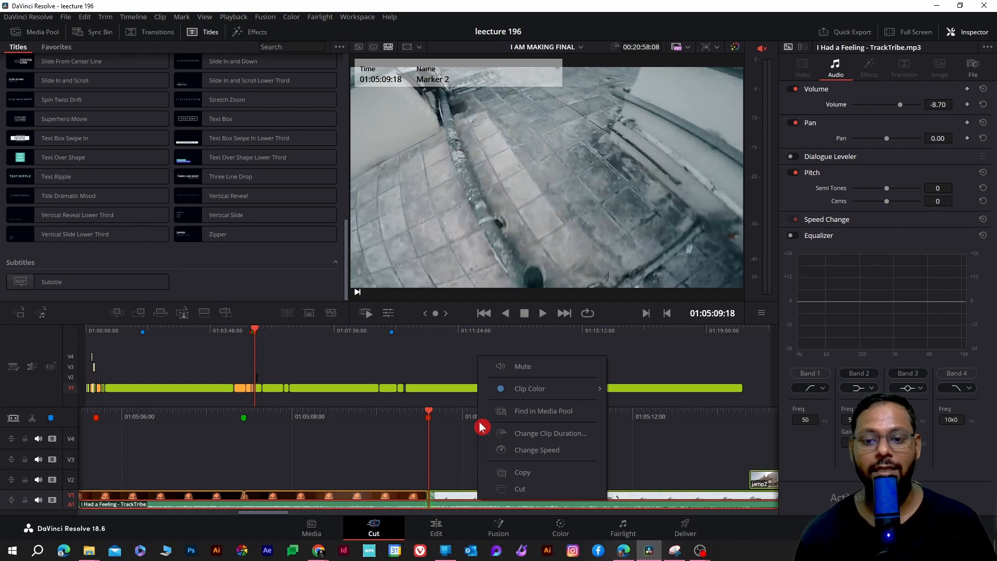
{"action": "left_click", "coordinate": [355, 360]}
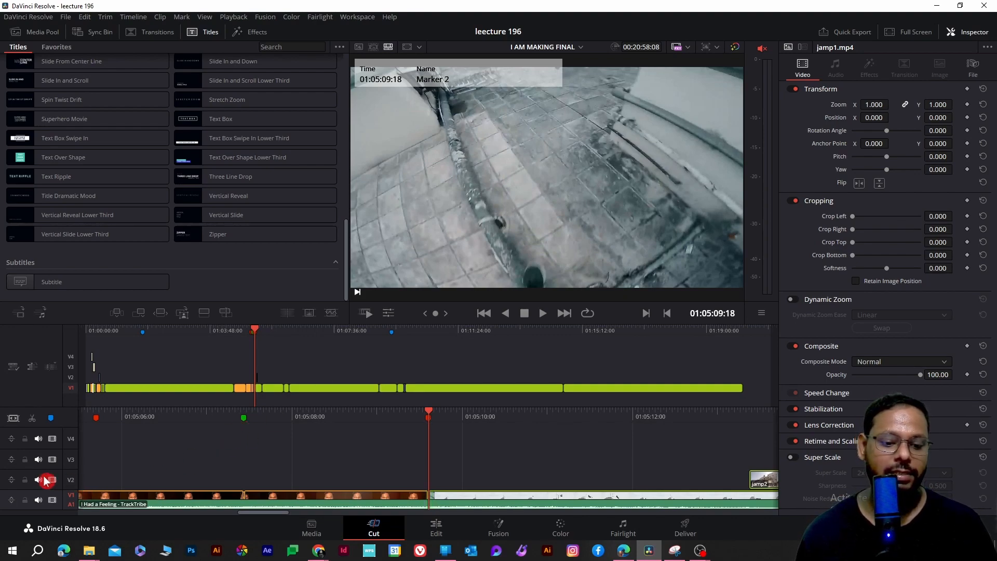
Try out muting and disabling track V4, and turn its audio and video back on.
{"action": "left_click", "coordinate": [39, 441]}
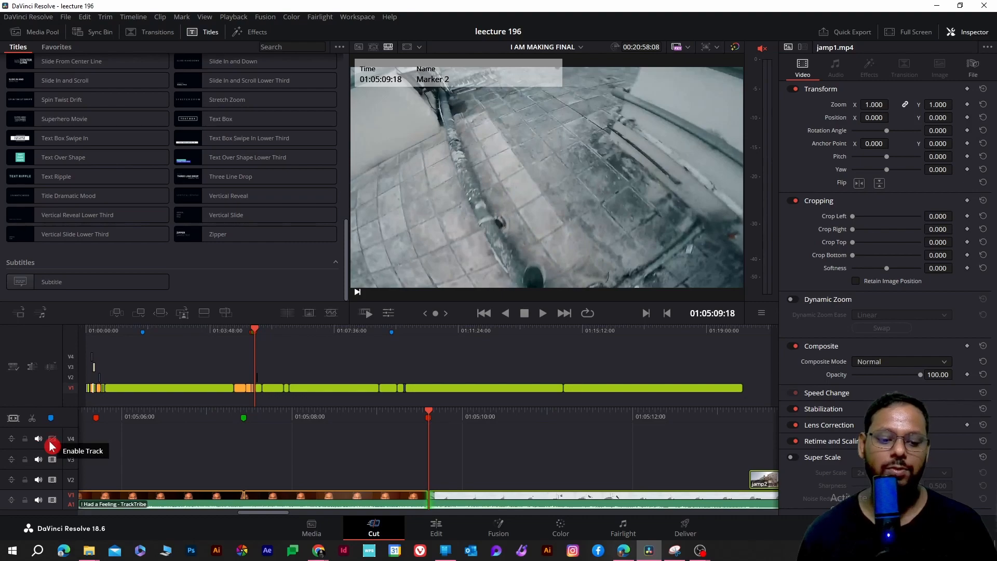
{"action": "left_click", "coordinate": [52, 442]}
{"action": "left_click", "coordinate": [40, 439]}
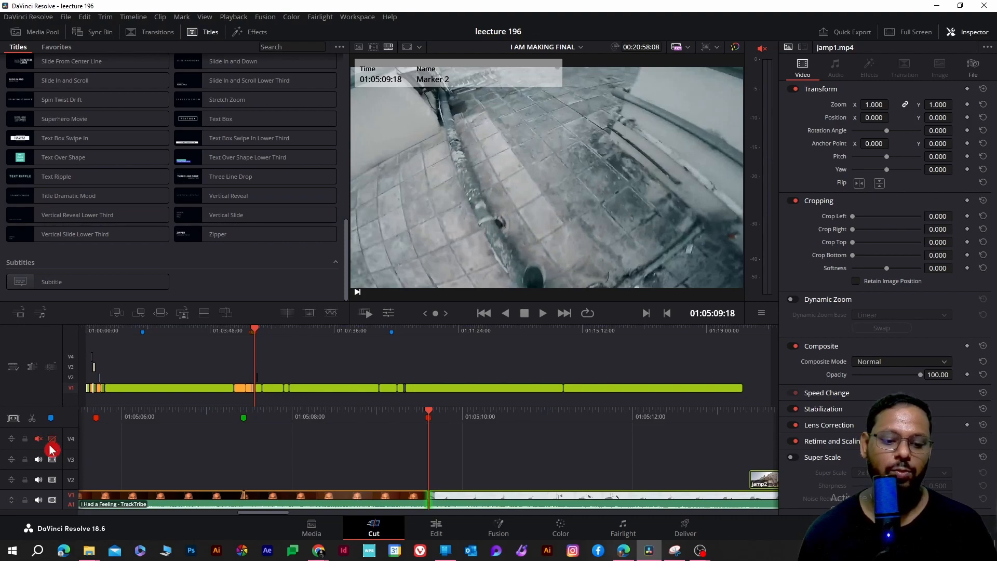
{"action": "left_click", "coordinate": [39, 439]}
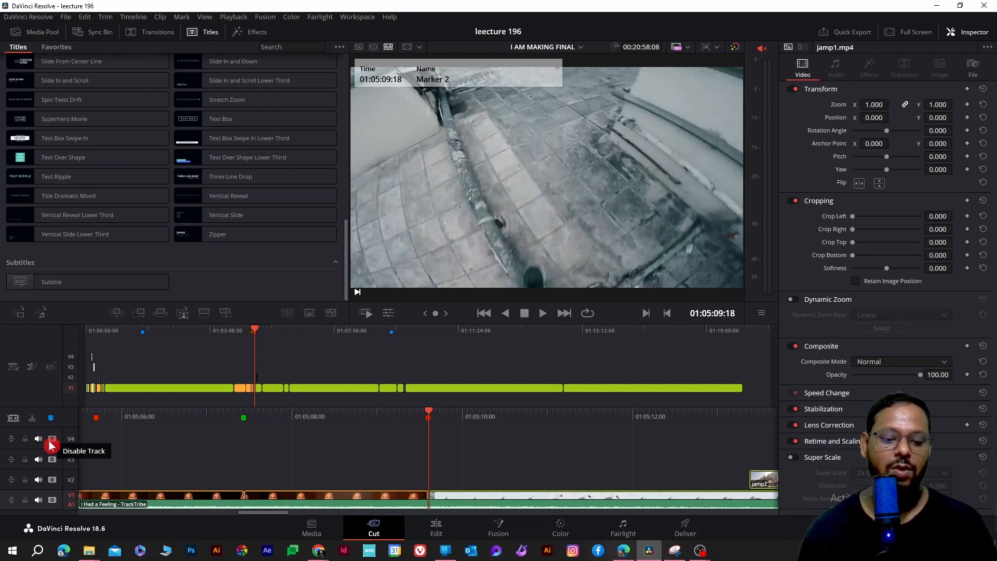
{"action": "left_click", "coordinate": [52, 440]}
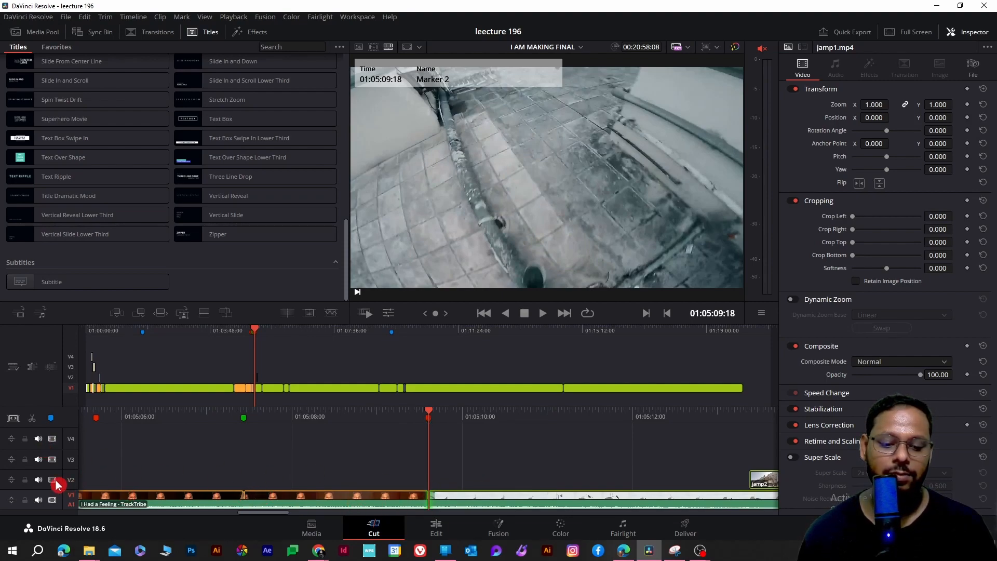
Lock track V3 against editing.
{"action": "left_click", "coordinate": [25, 460]}
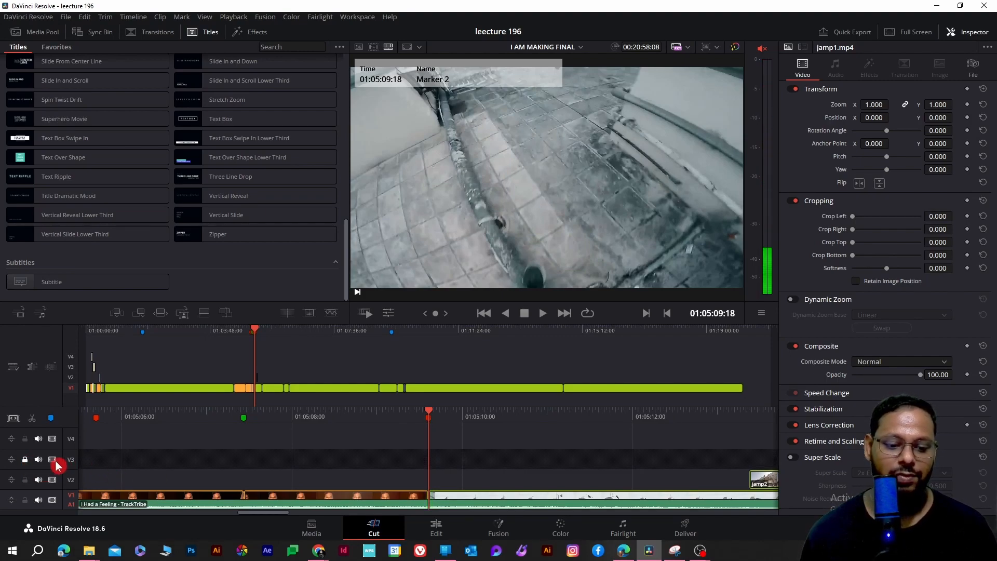
Unlock track V3 and return to the start of the titles library.
{"action": "left_click", "coordinate": [25, 460]}
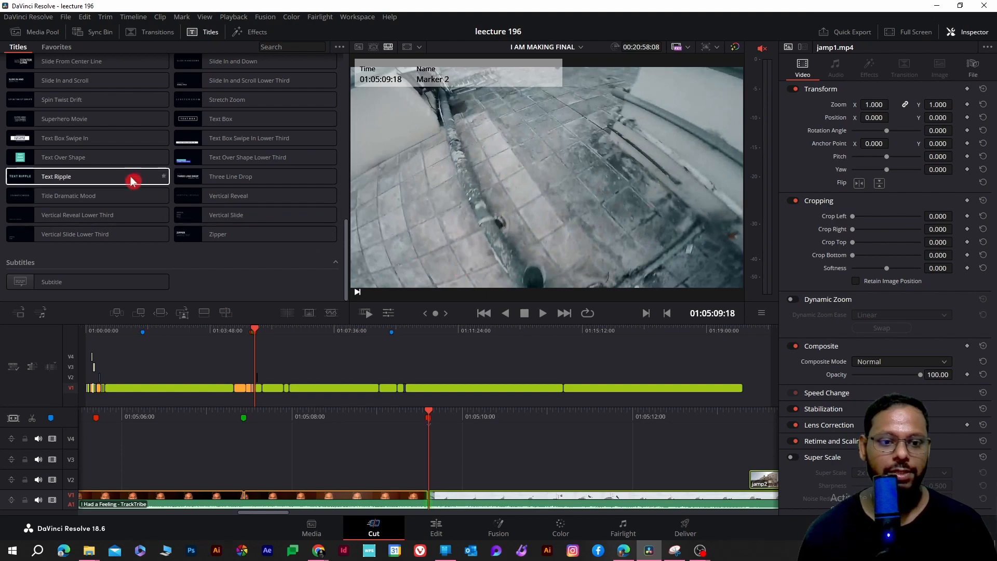
{"action": "scroll", "coordinate": [137, 184], "scroll_direction": "up", "scroll_amount": 10}
{"action": "scroll", "coordinate": [162, 228], "scroll_direction": "up", "scroll_amount": 1}
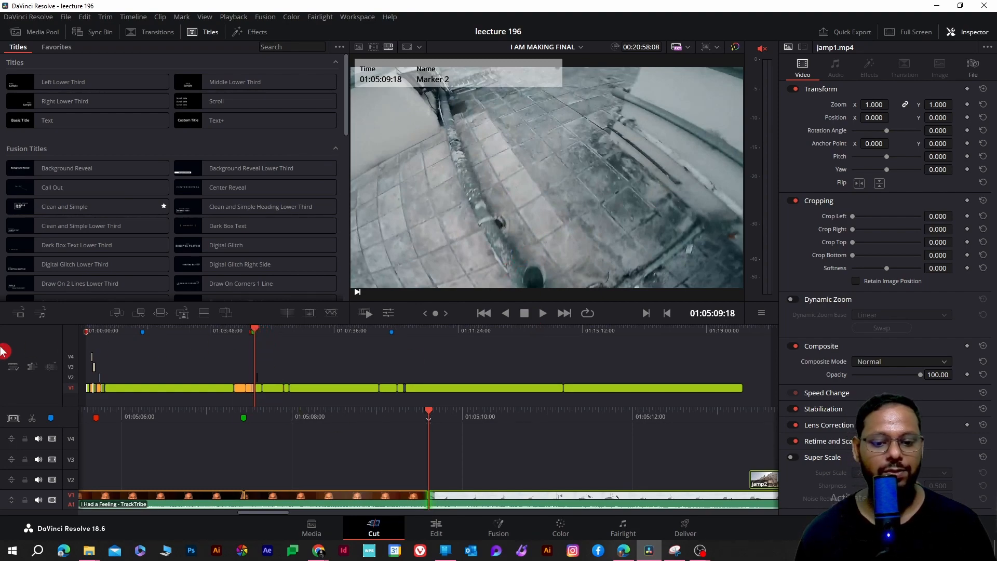
Play the timeline full screen from its start, then leave full screen and stop playback.
{"action": "left_click_drag", "start_coordinate": [253, 331], "coordinate": [16, 346]}
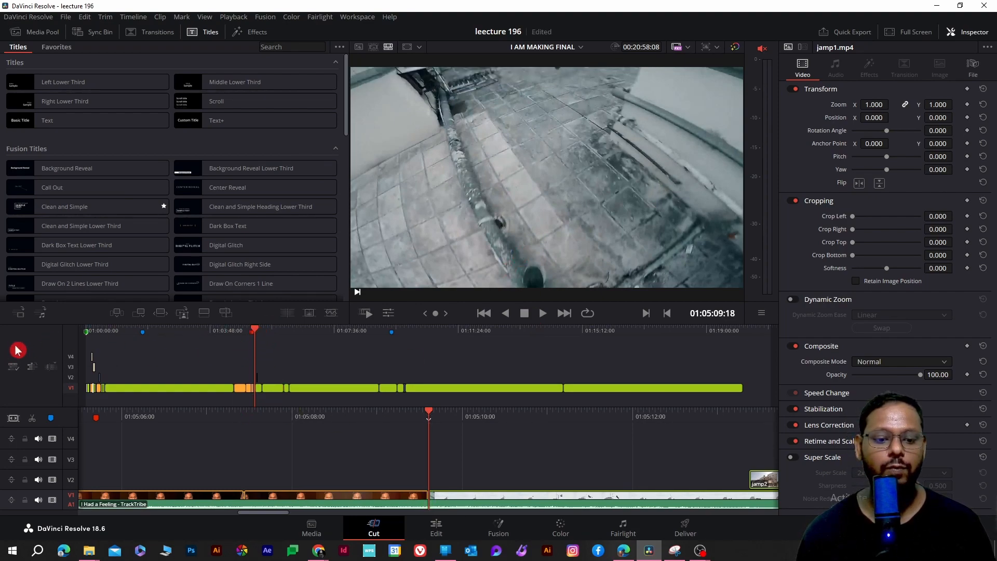
{"action": "mouse_move", "coordinate": [258, 333]}
{"action": "left_mouse_down"}
{"action": "mouse_move", "coordinate": [7, 345]}
{"action": "mouse_move", "coordinate": [63, 351]}
{"action": "left_mouse_up"}
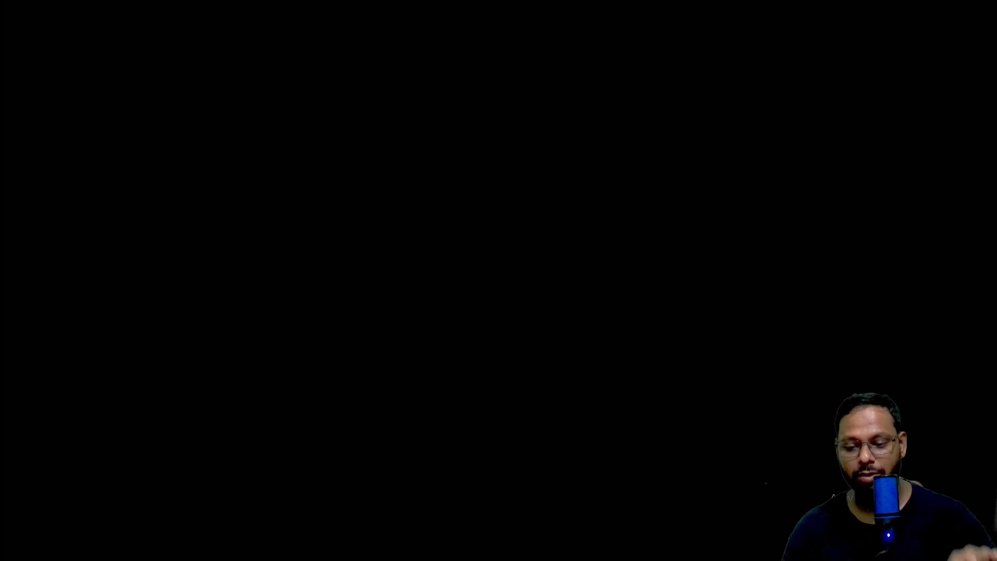
{"action": "mouse_move", "coordinate": [480, 457]}
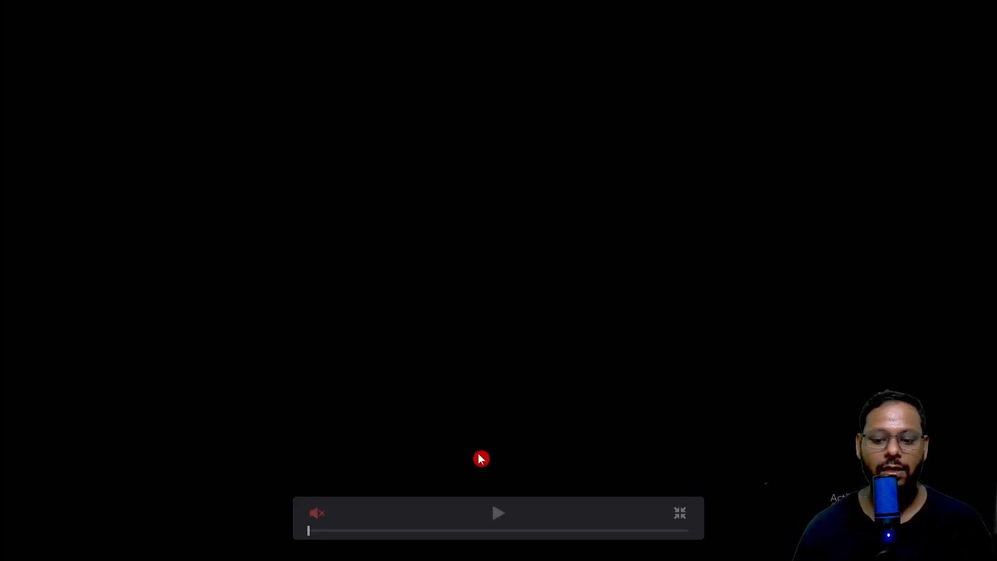
{"action": "left_click", "coordinate": [500, 519]}
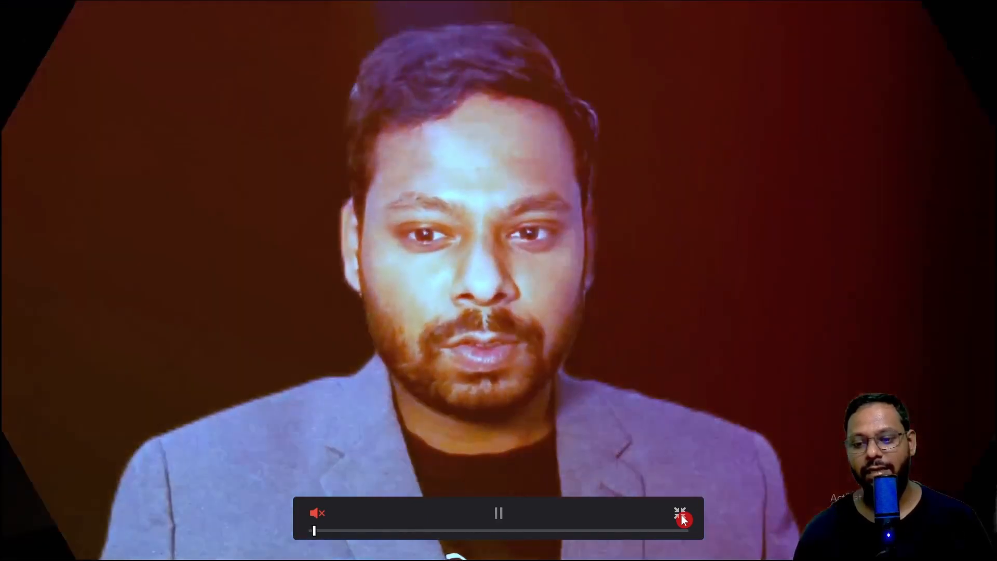
{"action": "left_click", "coordinate": [681, 516]}
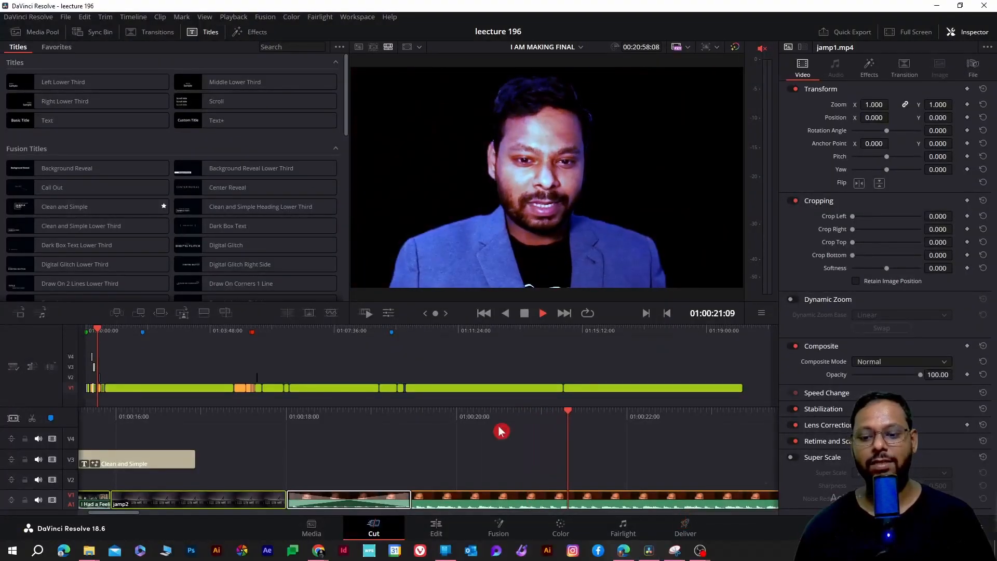
{"action": "left_click", "coordinate": [525, 314]}
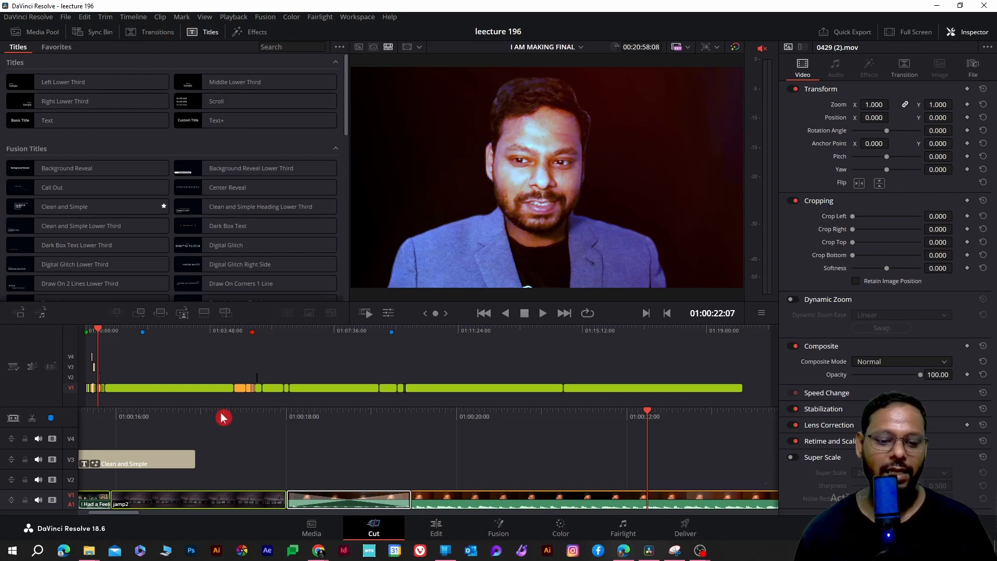
Place a Text+ title on track V4, starting at 01:00:29:12 and ending at the cut at 01:00:34:12.
{"action": "mouse_move", "coordinate": [96, 338]}
{"action": "left_mouse_down"}
{"action": "mouse_move", "coordinate": [120, 339]}
{"action": "mouse_move", "coordinate": [102, 332]}
{"action": "left_mouse_up"}
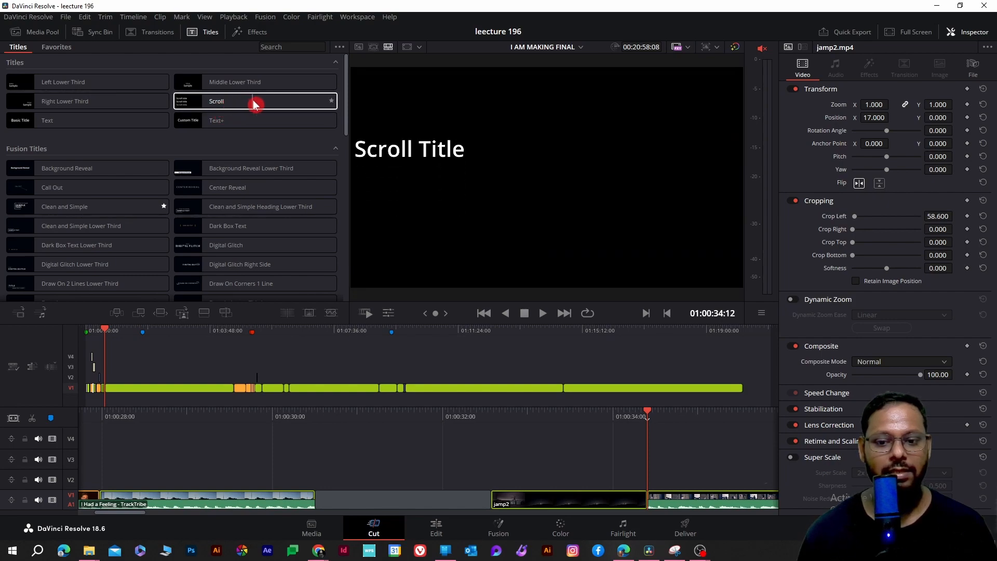
{"action": "left_click_drag", "start_coordinate": [212, 125], "coordinate": [222, 439]}
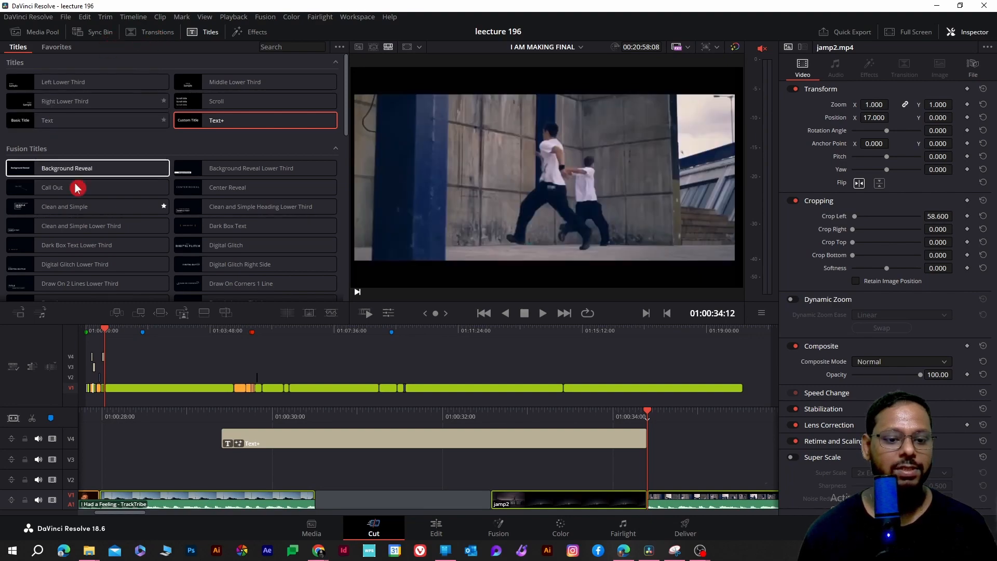
{"action": "scroll", "coordinate": [78, 192], "scroll_direction": "down", "scroll_amount": 10}
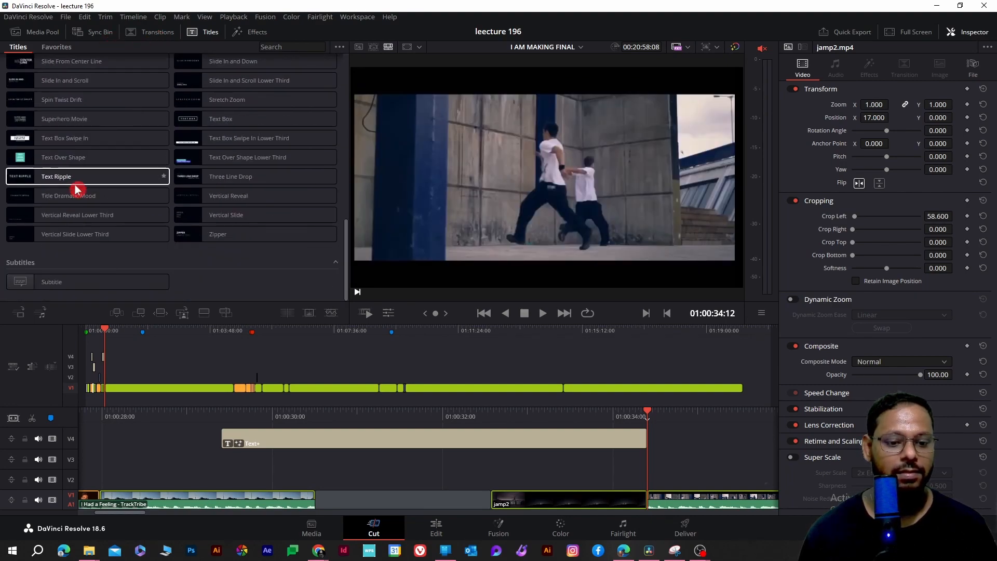
Add the Push motion transition to the start of the Text+ title on track V4.
{"action": "left_click", "coordinate": [158, 32]}
{"action": "scroll", "coordinate": [115, 166], "scroll_direction": "down", "scroll_amount": 5}
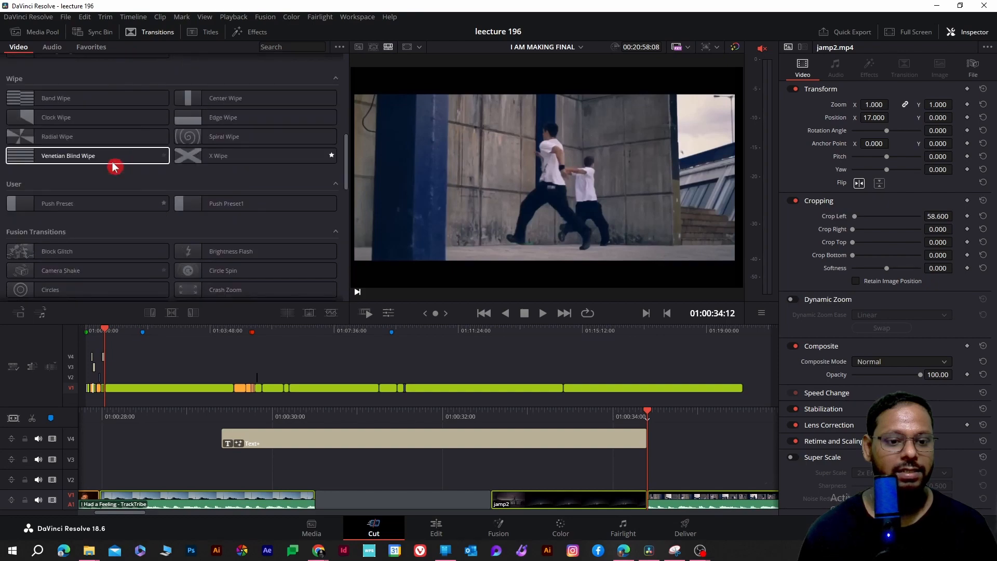
{"action": "scroll", "coordinate": [114, 166], "scroll_direction": "up", "scroll_amount": 6}
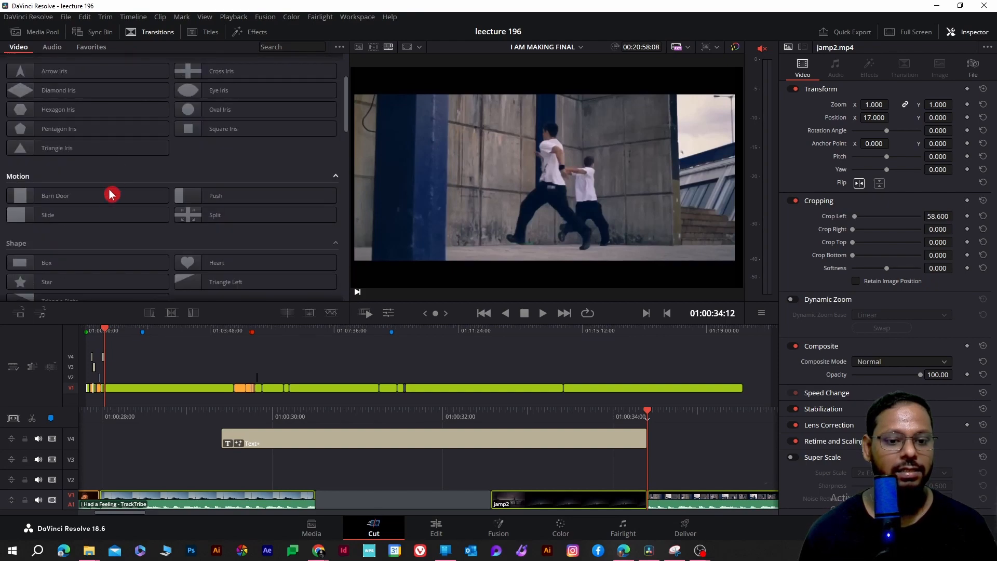
{"action": "left_click", "coordinate": [195, 198]}
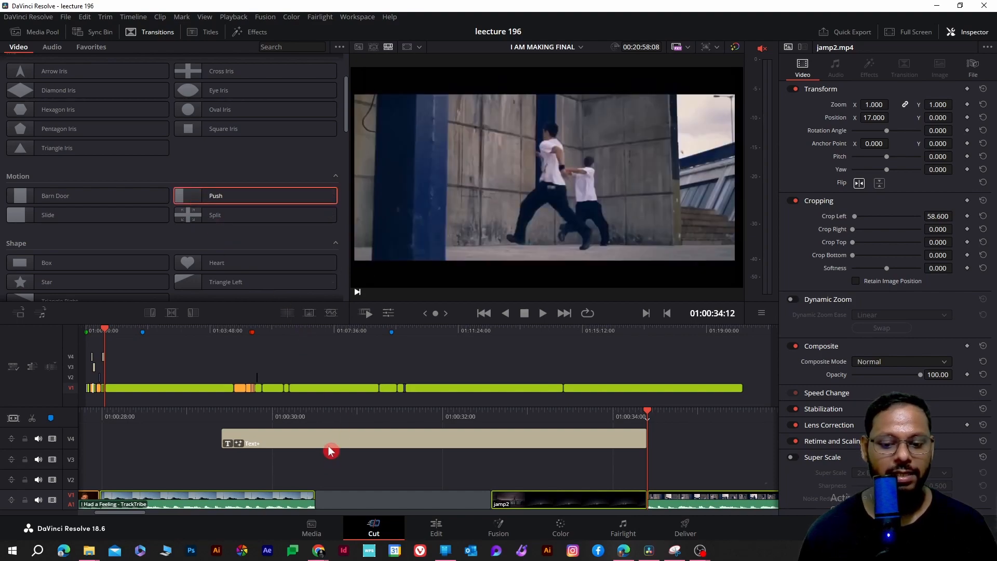
{"action": "left_click", "coordinate": [329, 446]}
{"action": "left_click_drag", "start_coordinate": [236, 196], "coordinate": [275, 445]}
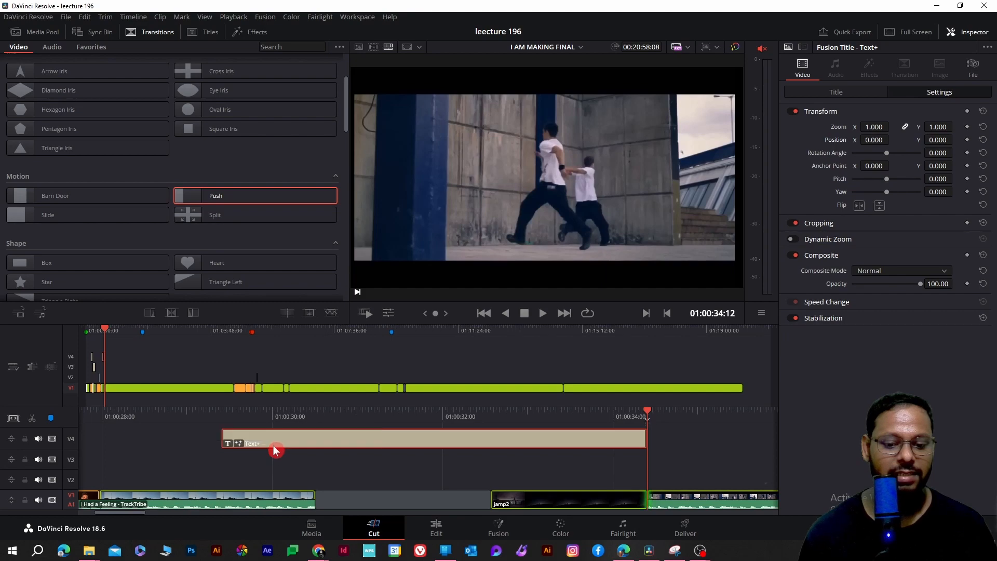
{"action": "left_click_drag", "start_coordinate": [647, 412], "coordinate": [251, 425]}
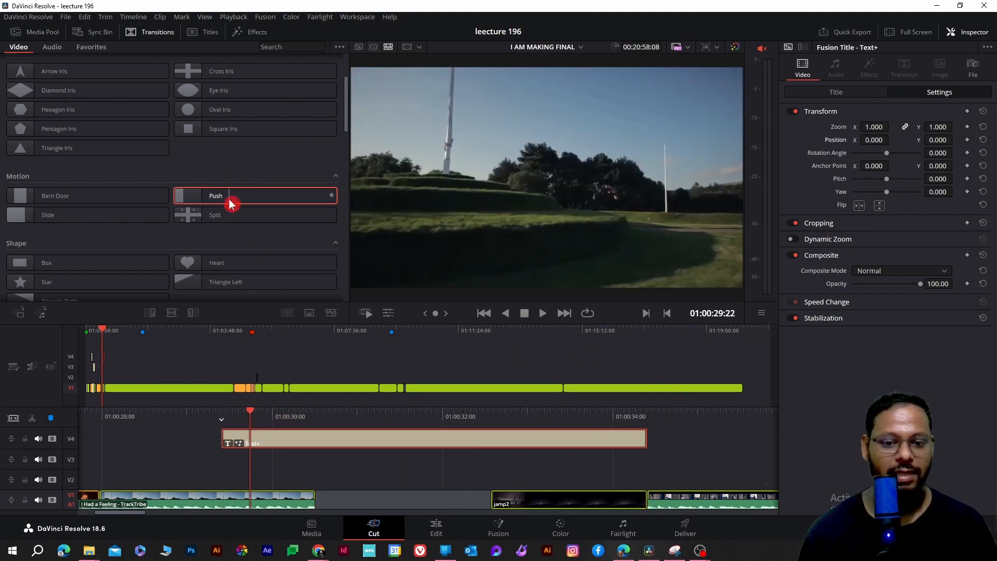
{"action": "left_click", "coordinate": [149, 313]}
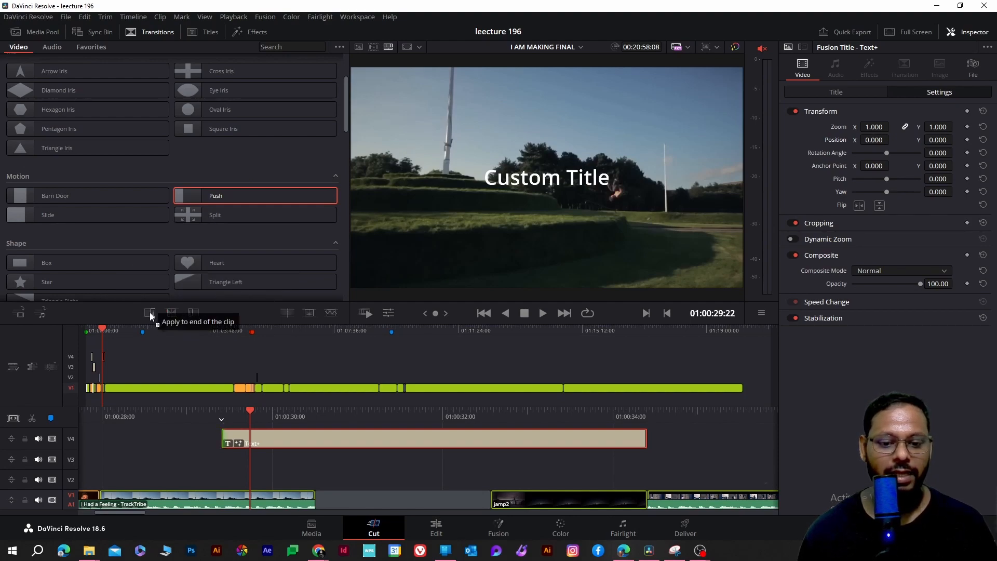
{"action": "left_click", "coordinate": [193, 315]}
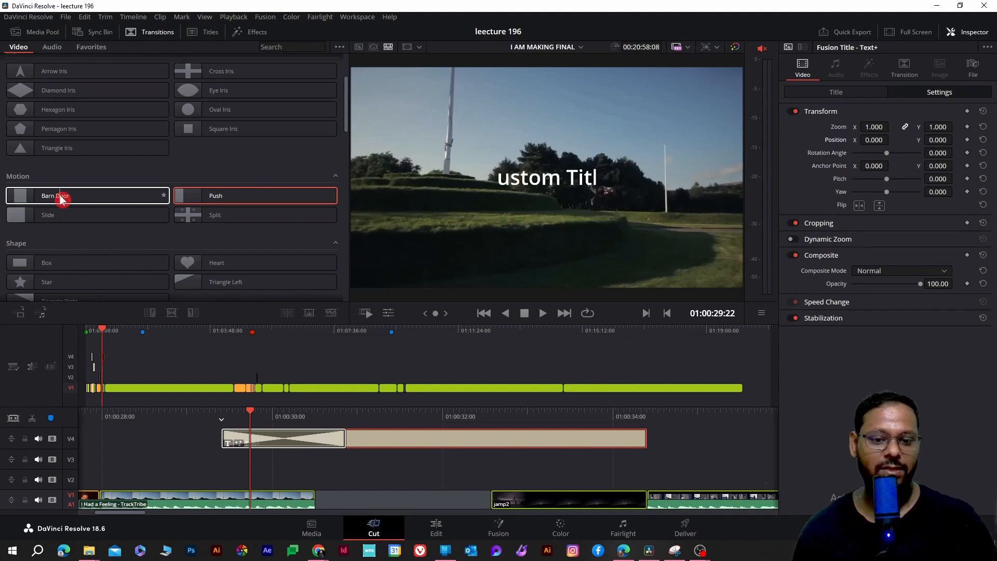
Add the Split motion transition to the end of the Text+ title on track V4.
{"action": "left_click", "coordinate": [208, 218]}
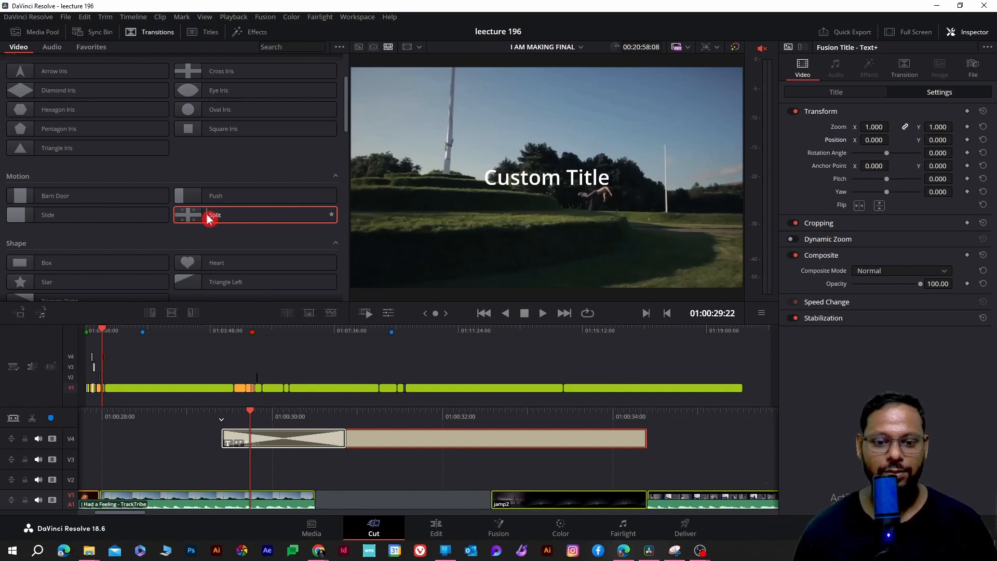
{"action": "left_click_drag", "start_coordinate": [208, 217], "coordinate": [618, 435]}
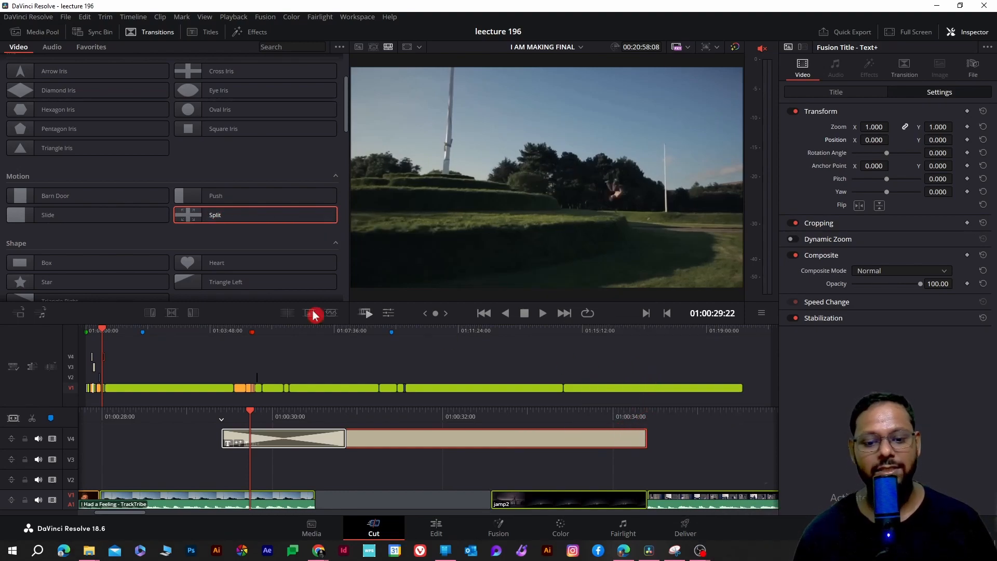
{"action": "left_click_drag", "start_coordinate": [263, 214], "coordinate": [153, 316]}
{"action": "left_click", "coordinate": [152, 314]}
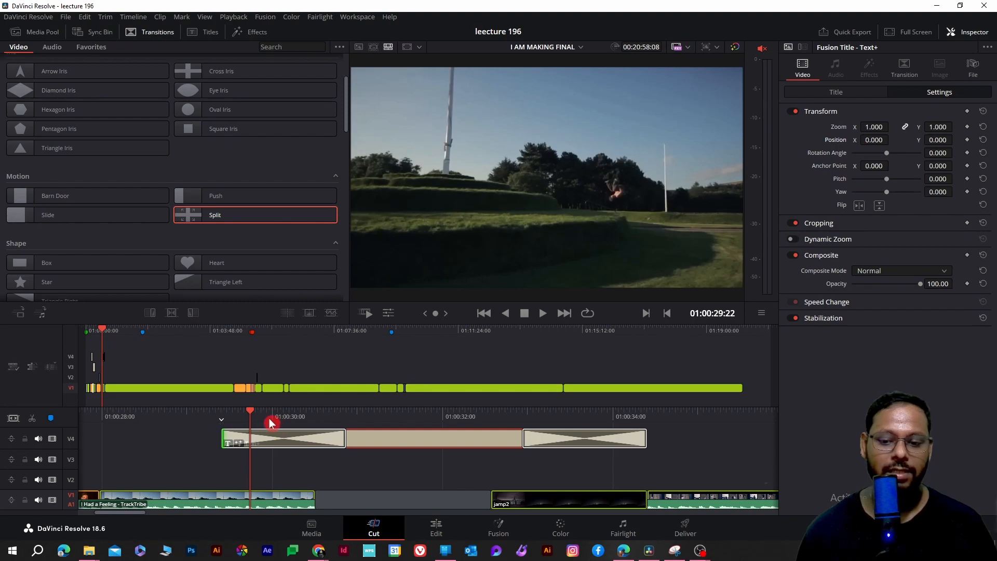
Replace the Text+ title's text with "welcome you video", viewing it at 01:00:31:05 between its two transitions.
{"action": "left_click_drag", "start_coordinate": [254, 414], "coordinate": [373, 424]}
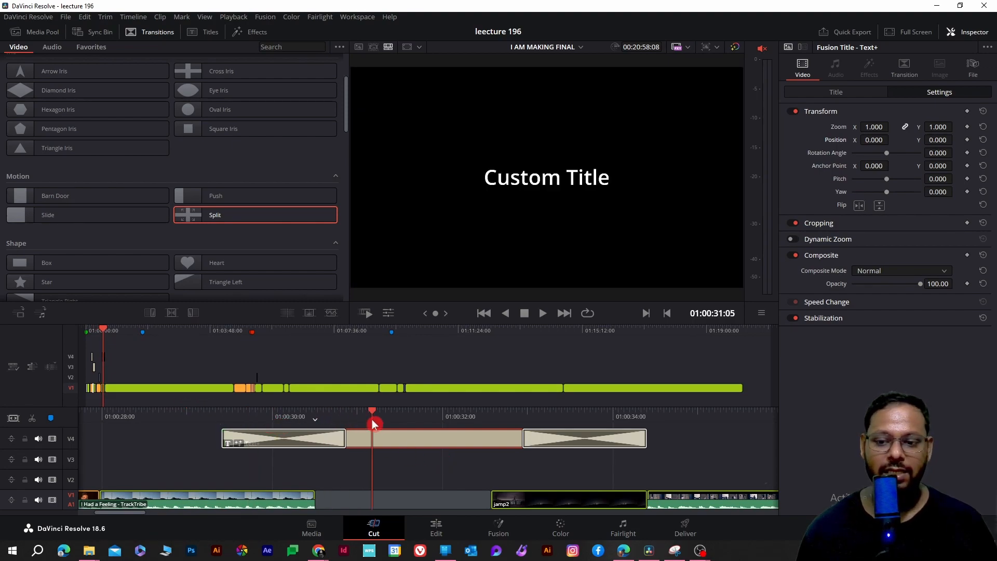
{"action": "left_click", "coordinate": [837, 92]}
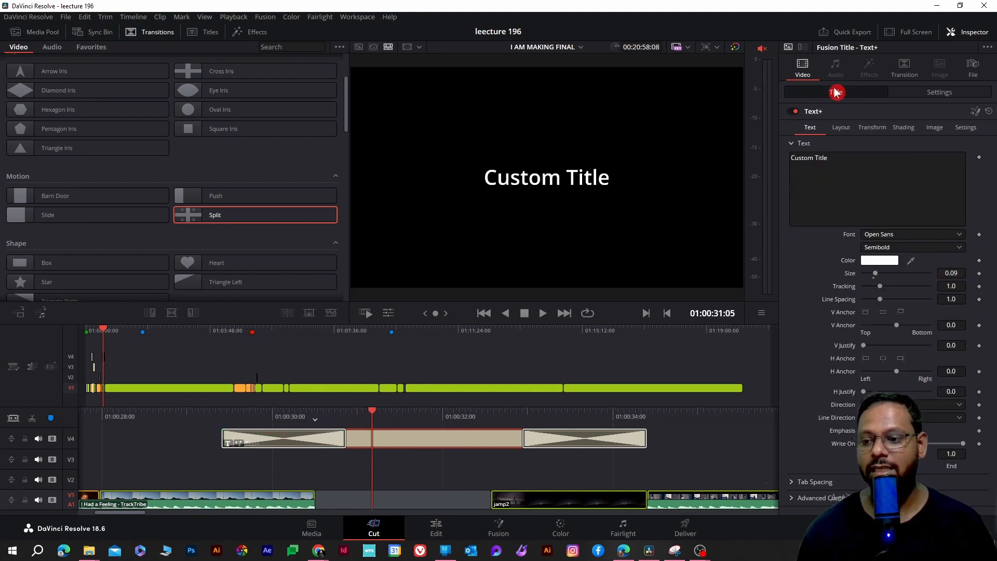
{"action": "left_click", "coordinate": [841, 159]}
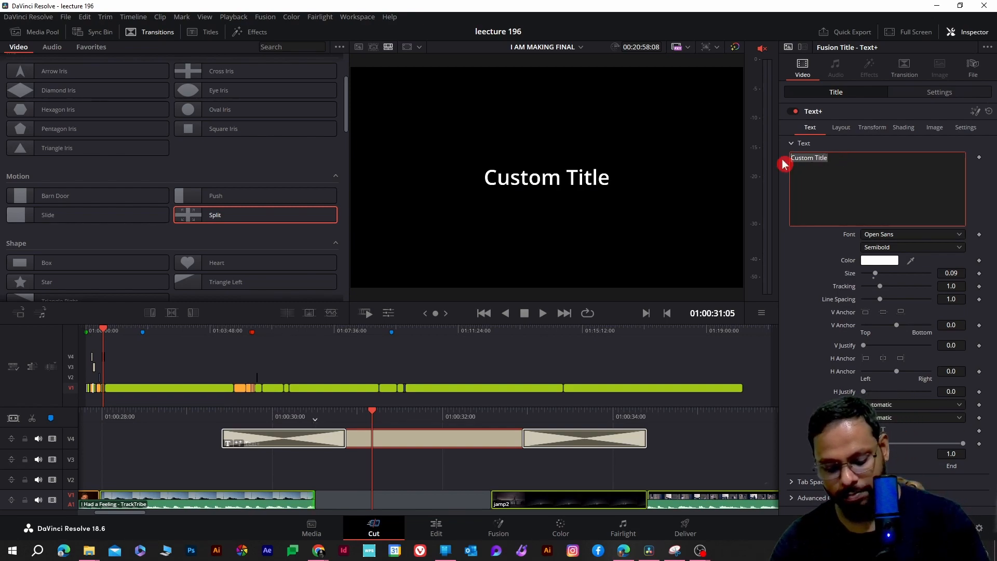
{"action": "type", "text": "w"}
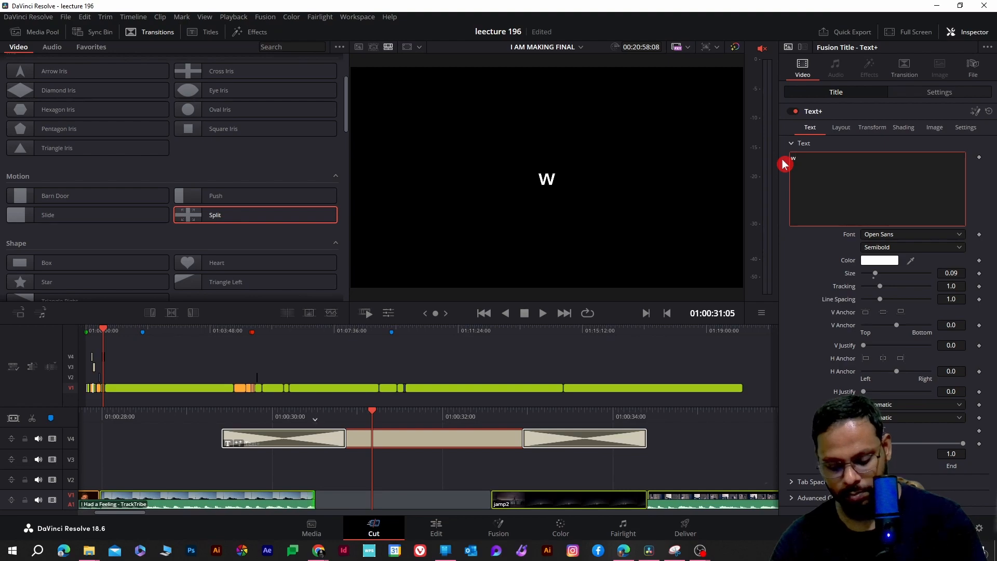
{"action": "type", "text": "elcome "}
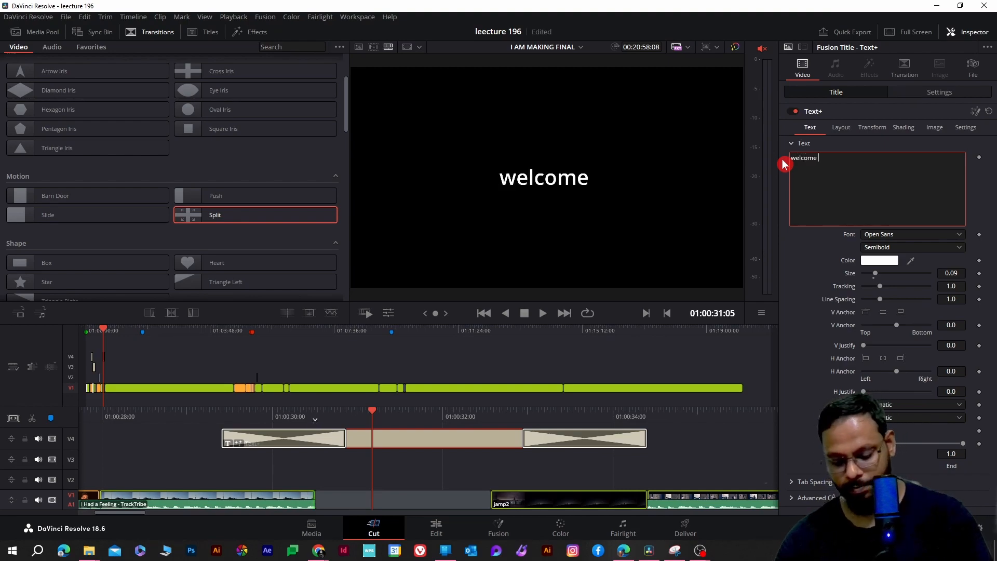
{"action": "type", "text": " you"}
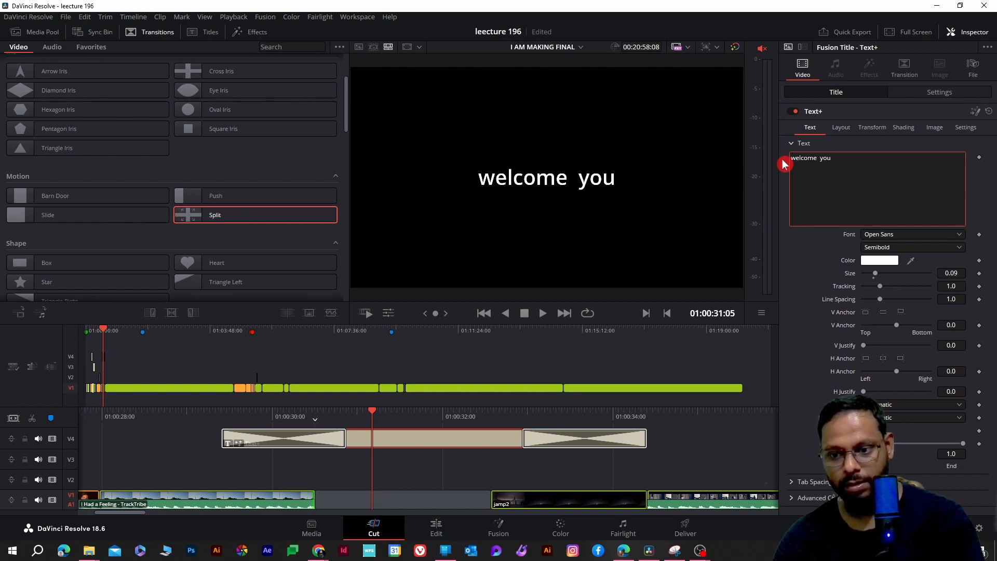
{"action": "type", "text": " vide"}
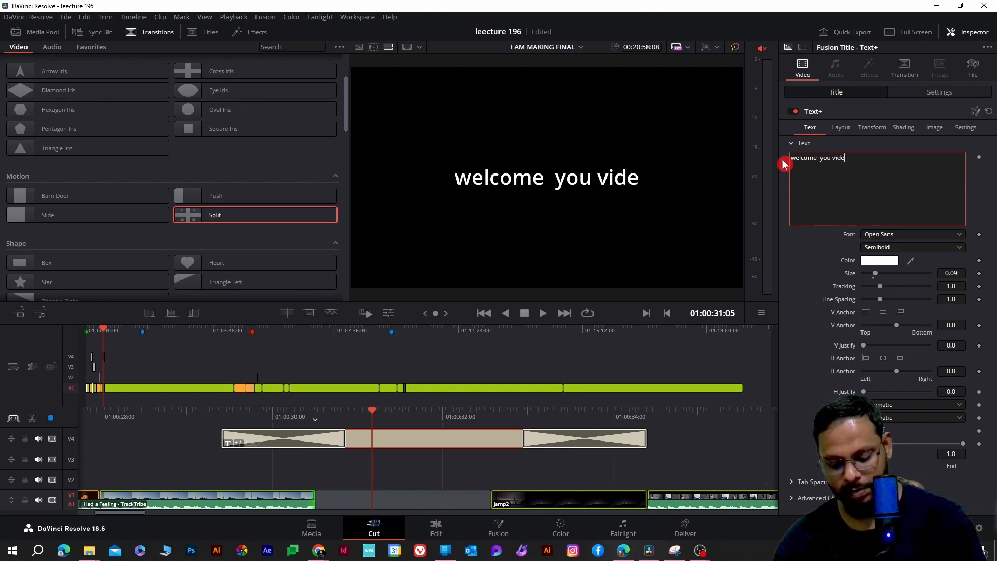
{"action": "type", "text": "o"}
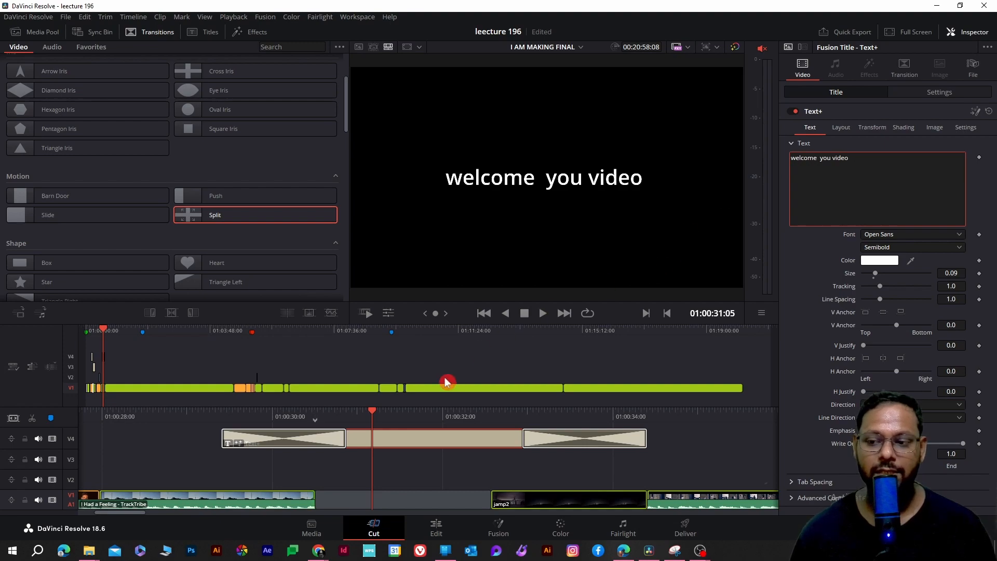
Play the Text+ title with its transitions from its start at 01:00:29:12.
{"action": "left_click_drag", "start_coordinate": [373, 414], "coordinate": [221, 414]}
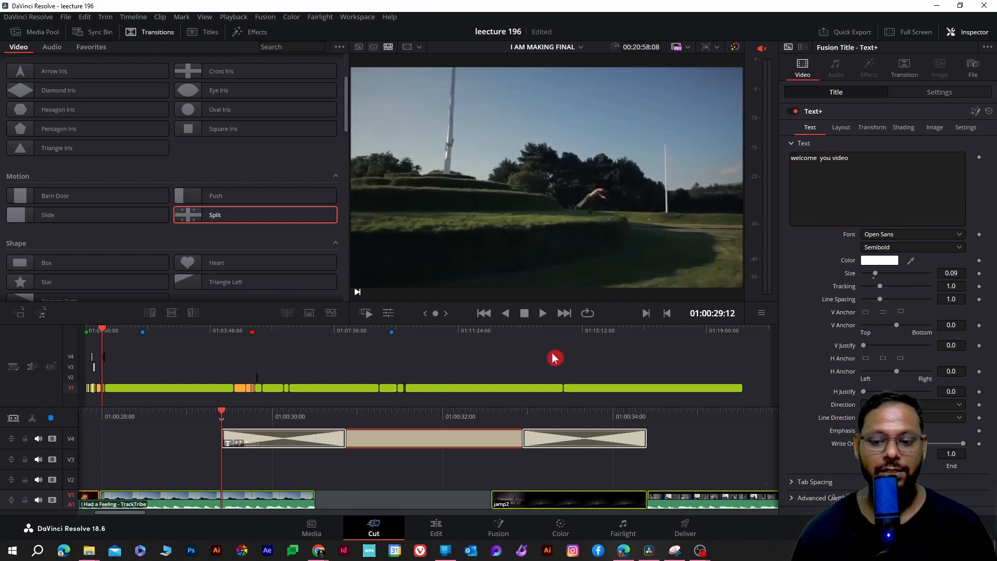
{"action": "left_click", "coordinate": [545, 314]}
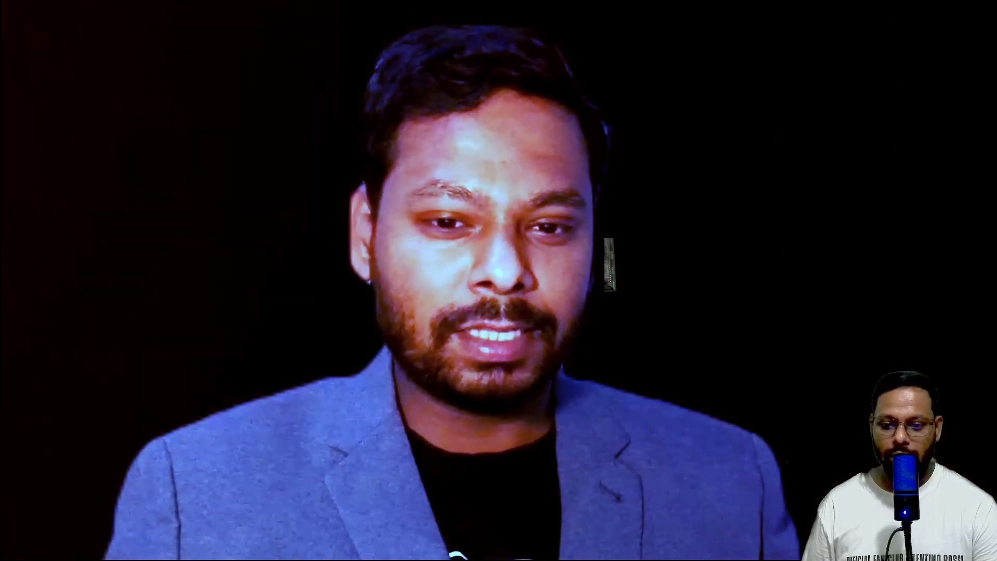
Leave full-screen playback and move the playhead to 01:00:00:15 to view the Draw On Corners 1 Line title.
{"action": "key", "text": "Escape"}
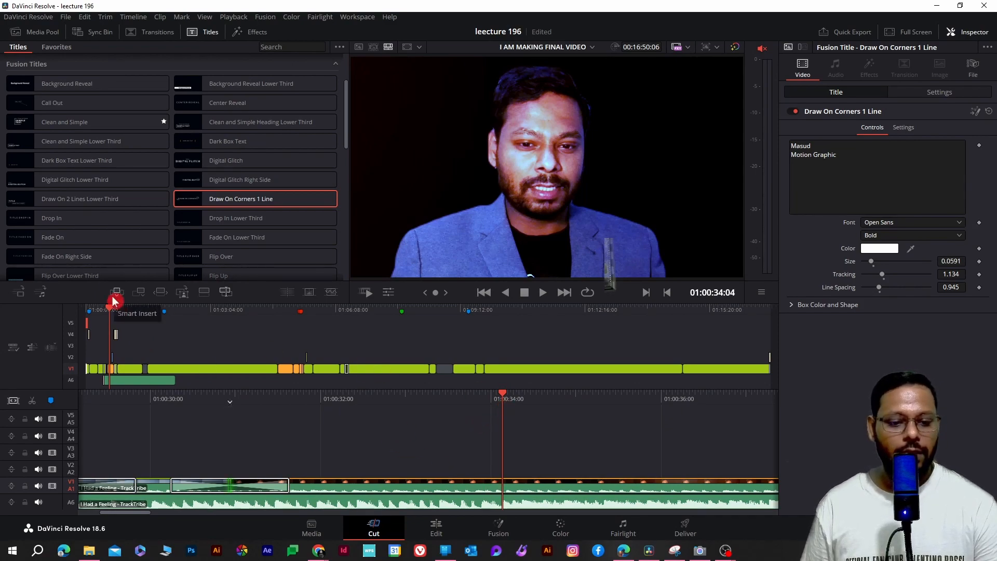
{"action": "left_click", "coordinate": [99, 311]}
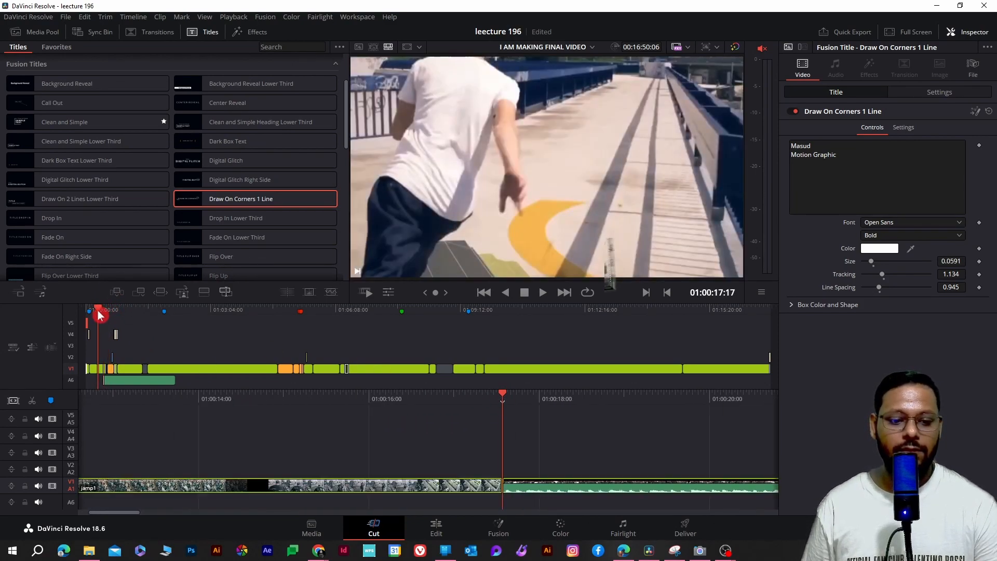
{"action": "left_click", "coordinate": [89, 310]}
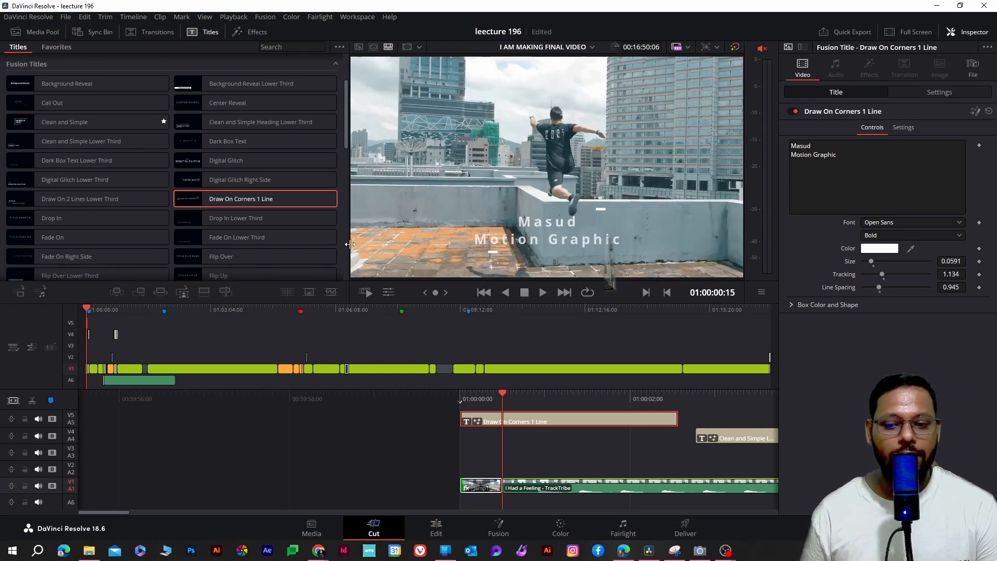
{"action": "scroll", "coordinate": [138, 127], "scroll_direction": "up", "scroll_amount": 1}
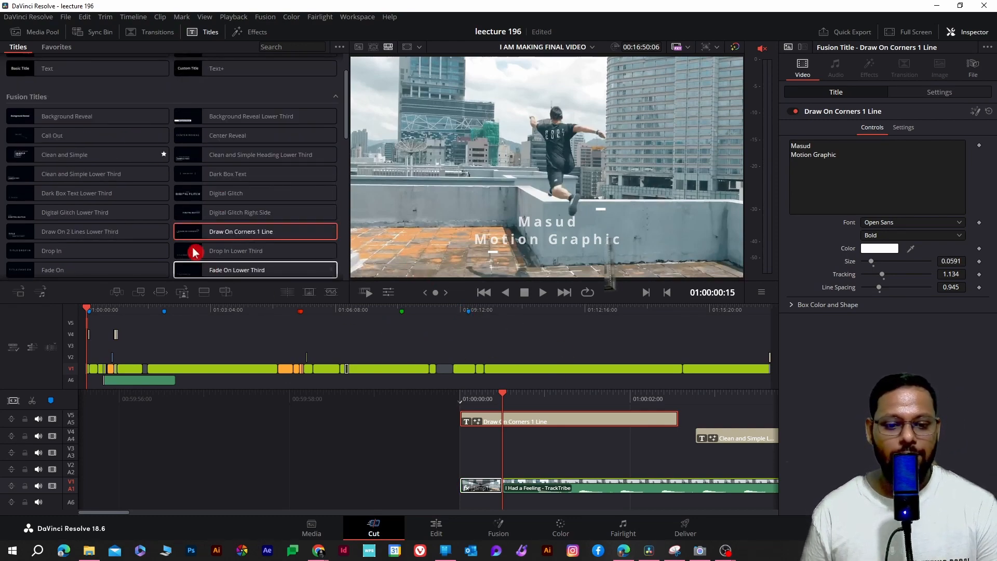
Open I Had a Feeling - TrackTribe.mp3 in the source viewer and mark the range from its start to 00:01:45:01.
{"action": "left_click", "coordinate": [49, 36]}
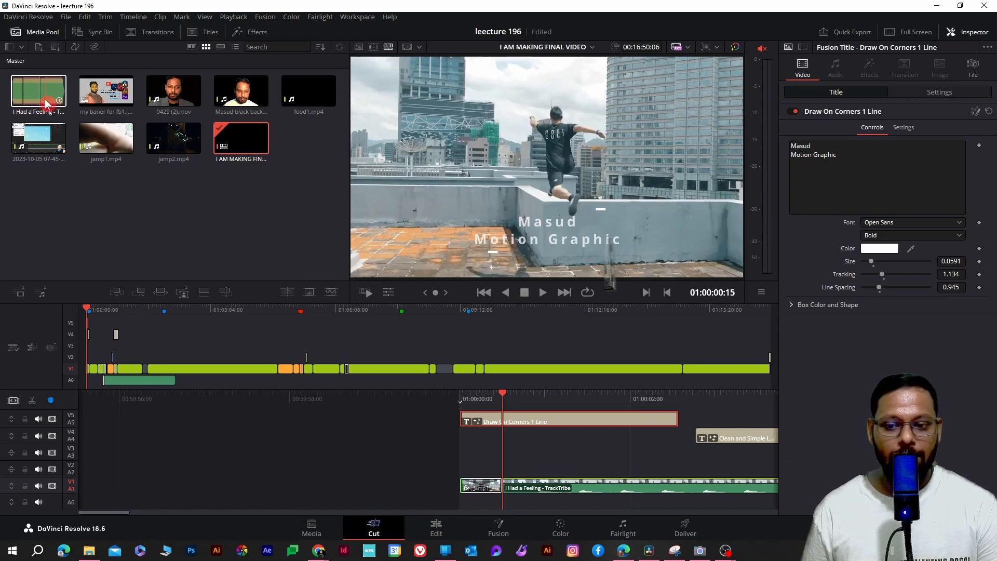
{"action": "left_click", "coordinate": [44, 98]}
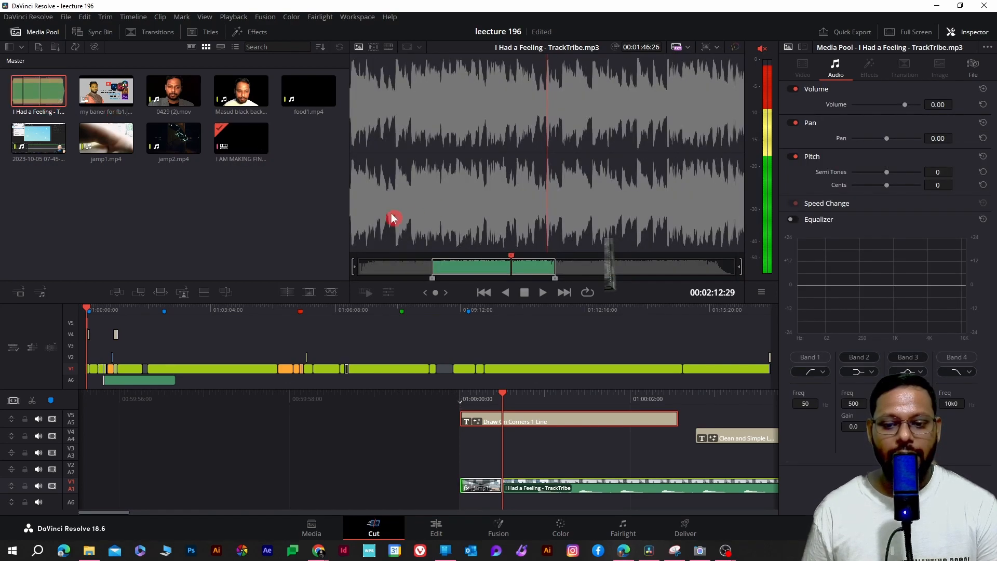
{"action": "left_click_drag", "start_coordinate": [434, 279], "coordinate": [359, 277]}
{"action": "left_click_drag", "start_coordinate": [560, 277], "coordinate": [479, 274]}
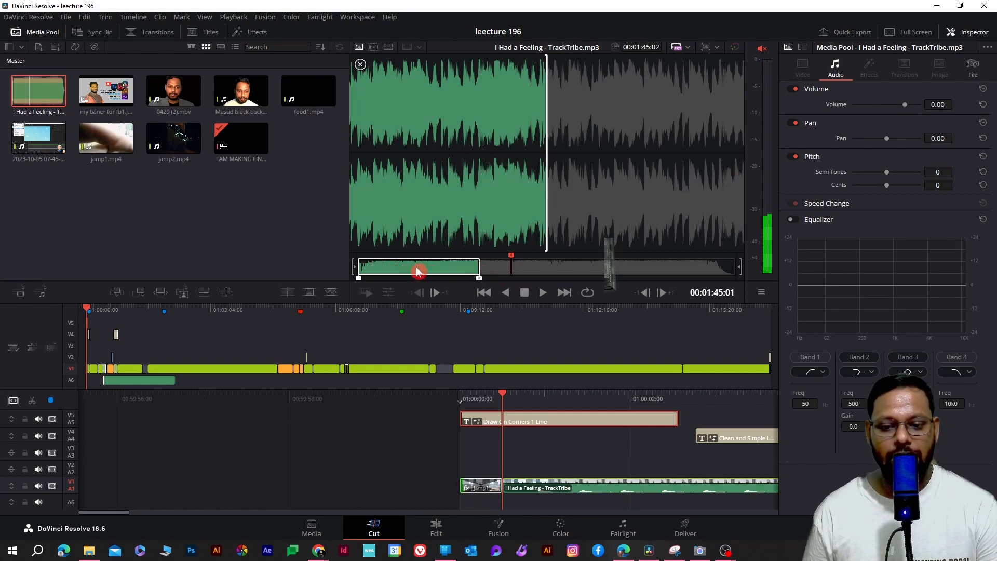
{"action": "left_click", "coordinate": [442, 268]}
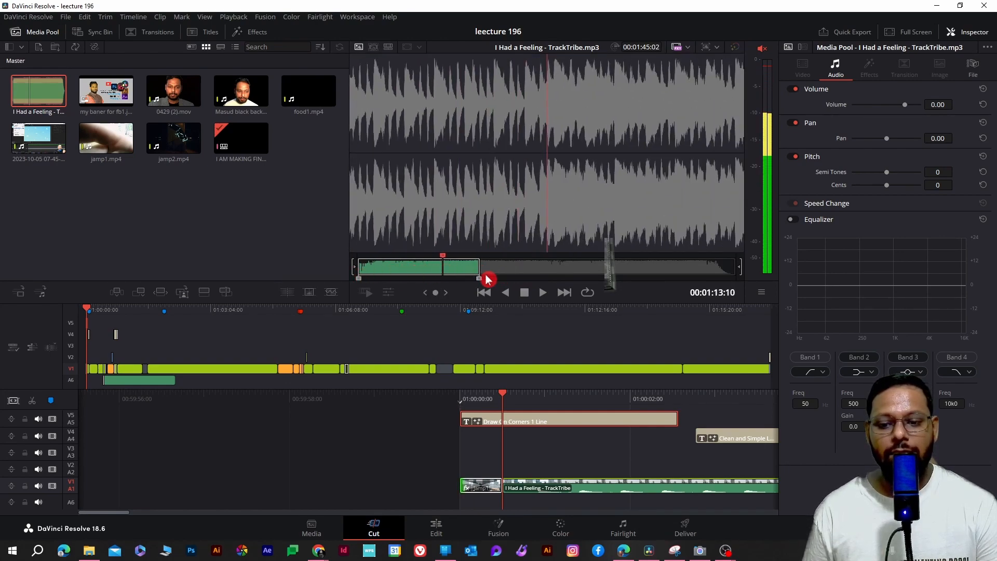
Mark the music from 00:03:06:01 to its end, place this section on track A6 after the existing music and select it.
{"action": "left_click_drag", "start_coordinate": [479, 278], "coordinate": [762, 282]}
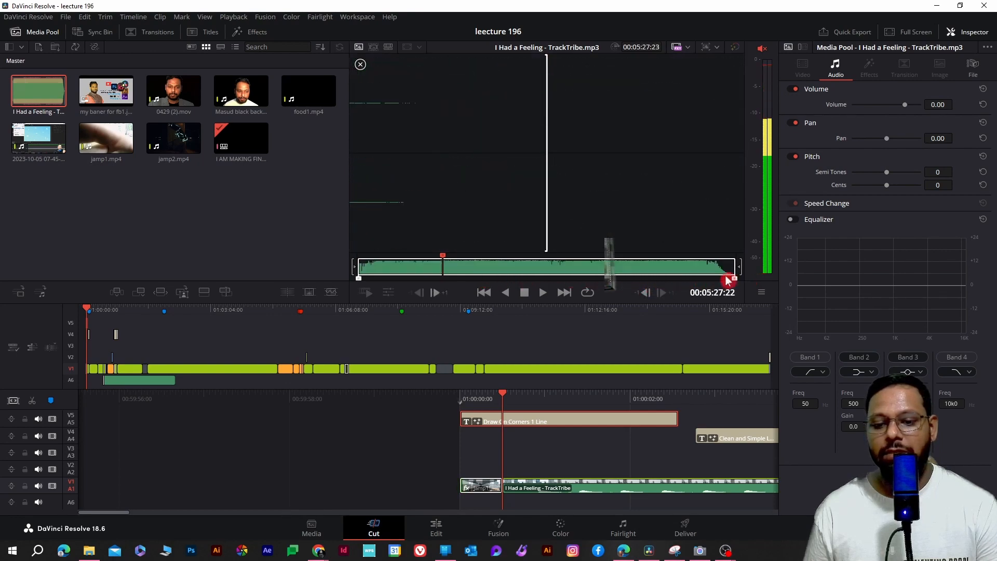
{"action": "left_click_drag", "start_coordinate": [358, 283], "coordinate": [572, 287]}
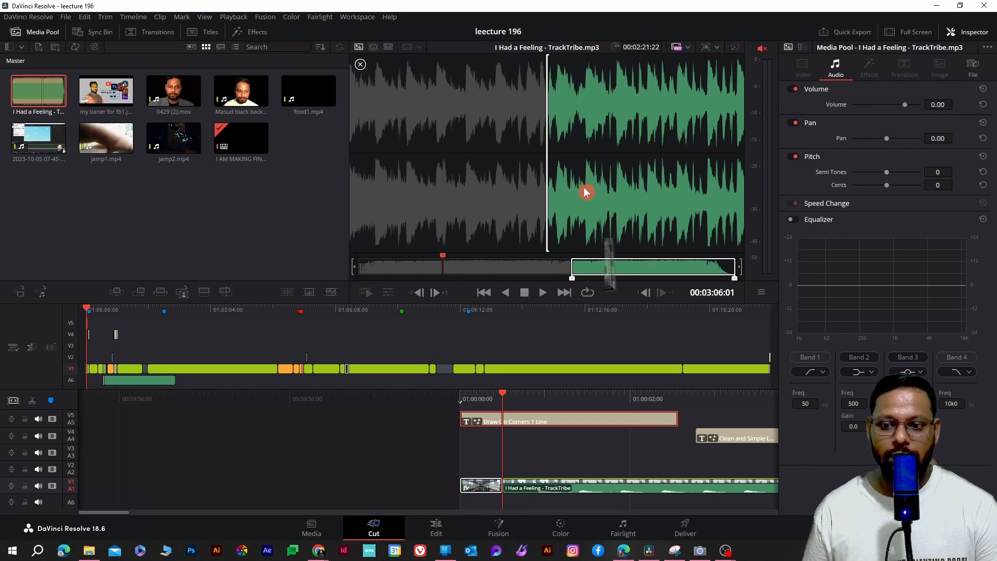
{"action": "left_click_drag", "start_coordinate": [620, 272], "coordinate": [289, 382]}
{"action": "left_click_drag", "start_coordinate": [217, 380], "coordinate": [203, 380]}
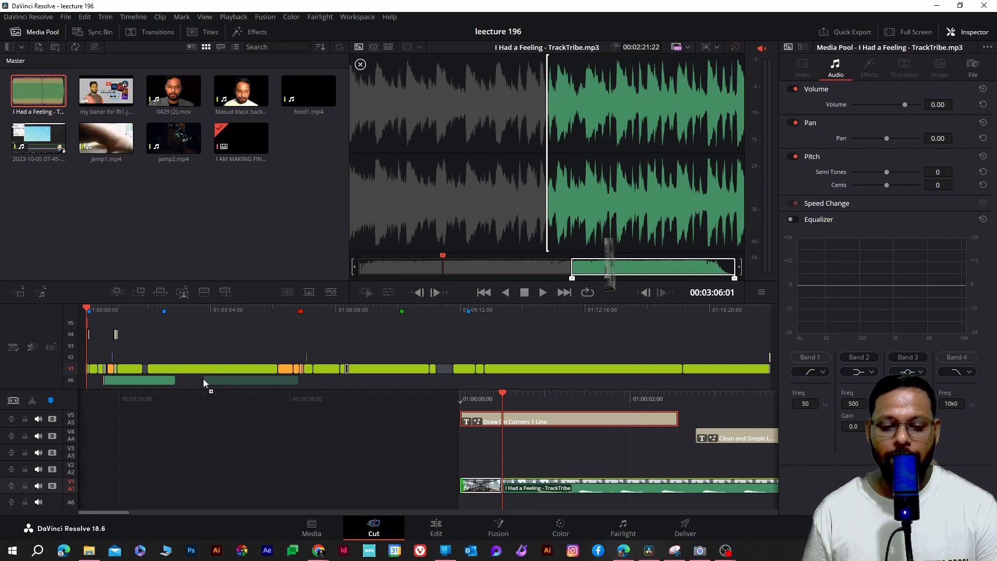
{"action": "left_click_drag", "start_coordinate": [204, 380], "coordinate": [203, 381]}
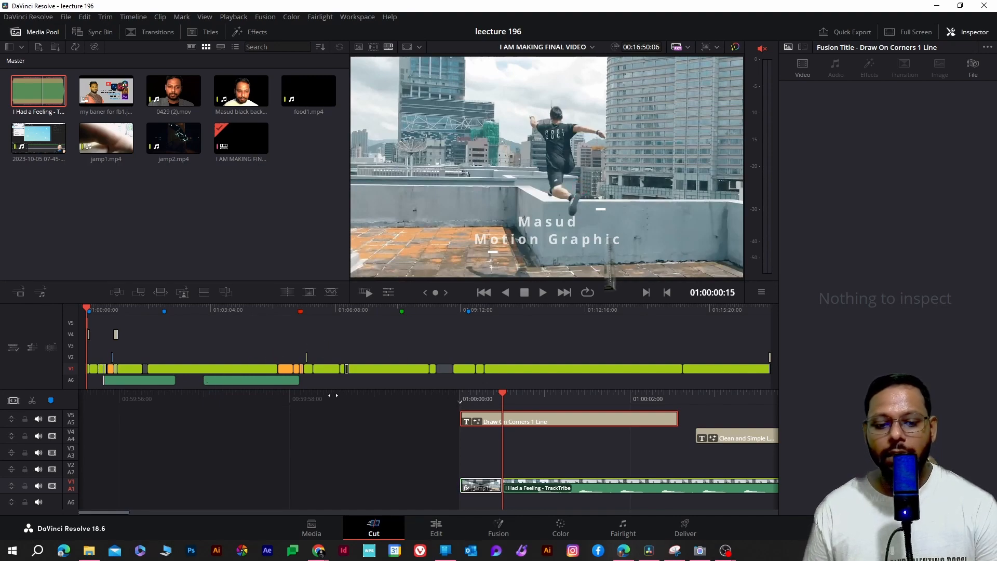
{"action": "left_click", "coordinate": [268, 382]}
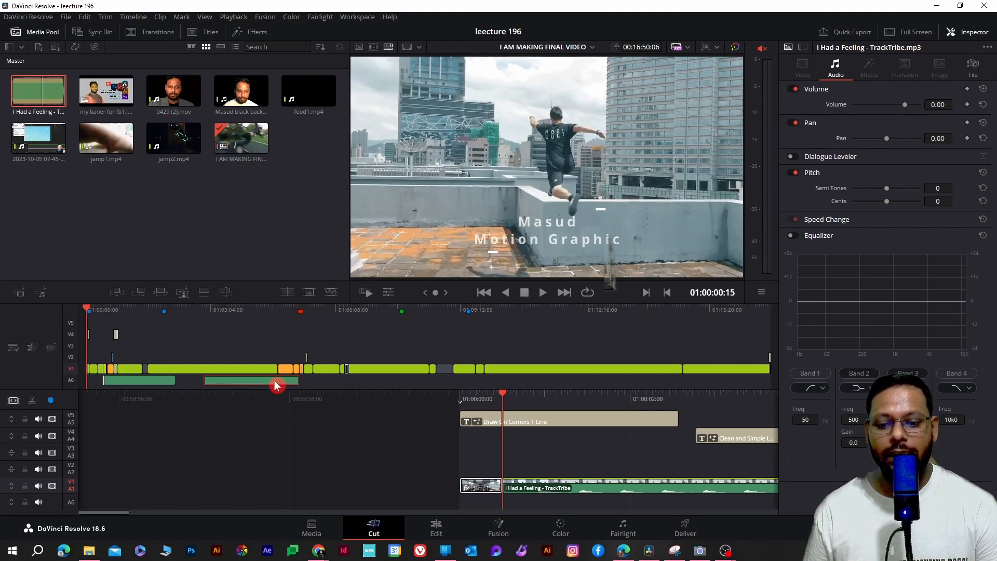
Examine the tracks on the Edit page with a taller timeline area and a lower Video 5 track, and return to the Cut page.
{"action": "left_click", "coordinate": [436, 527]}
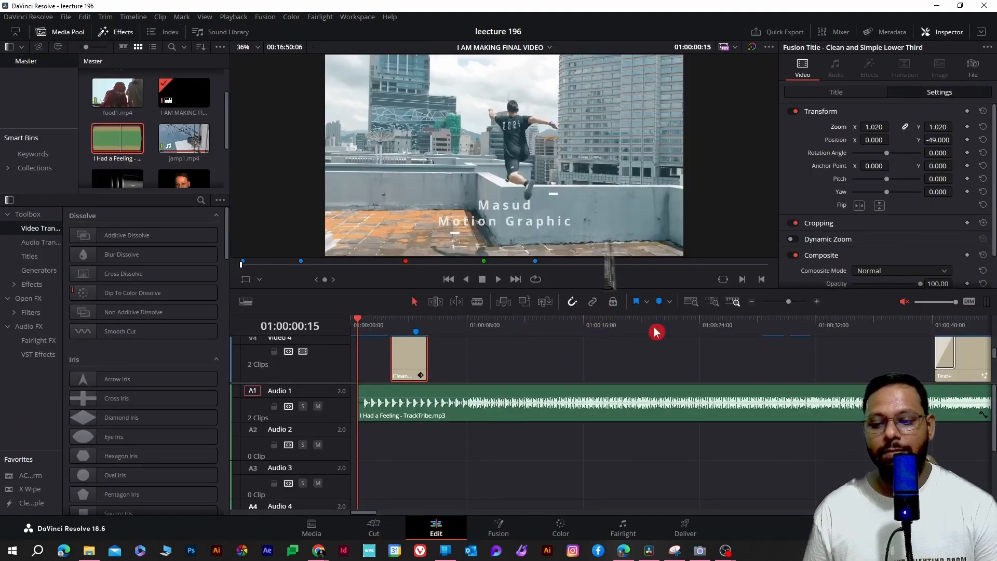
{"action": "mouse_move", "coordinate": [788, 302]}
{"action": "left_mouse_down"}
{"action": "mouse_move", "coordinate": [772, 301]}
{"action": "mouse_move", "coordinate": [788, 302]}
{"action": "left_mouse_up"}
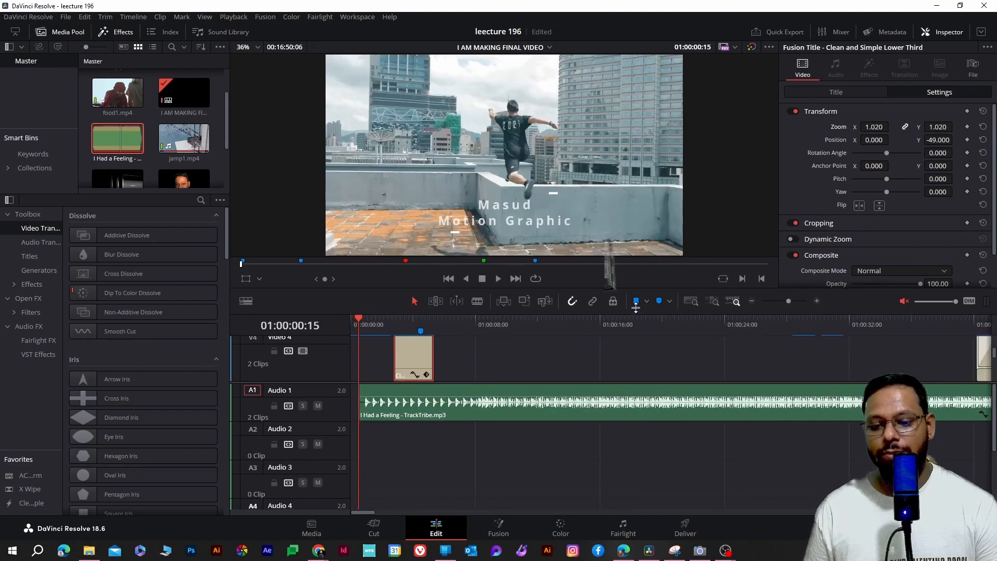
{"action": "left_click_drag", "start_coordinate": [631, 292], "coordinate": [623, 159]}
{"action": "scroll", "coordinate": [615, 228], "scroll_direction": "up", "scroll_amount": 2}
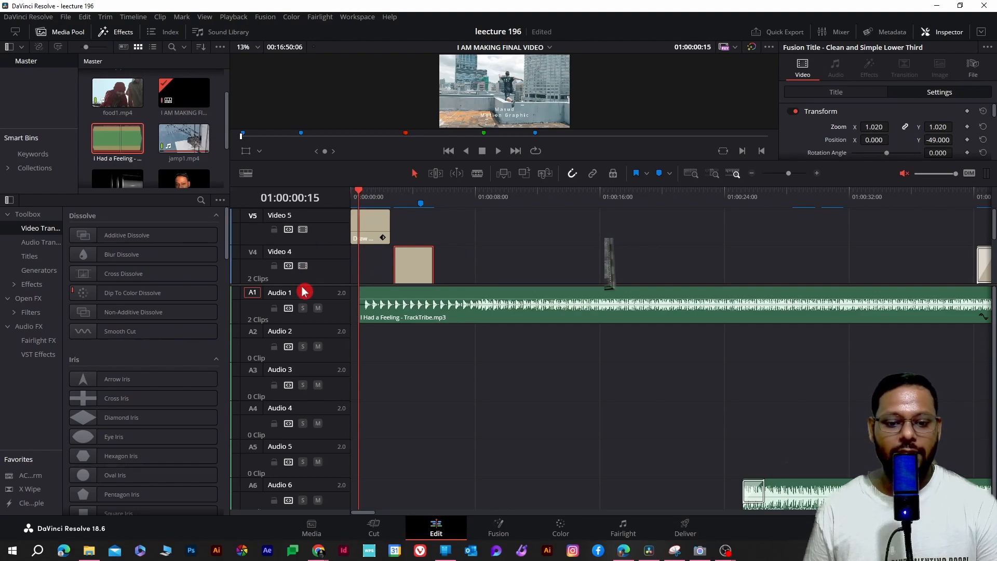
{"action": "left_click_drag", "start_coordinate": [303, 285], "coordinate": [305, 411]}
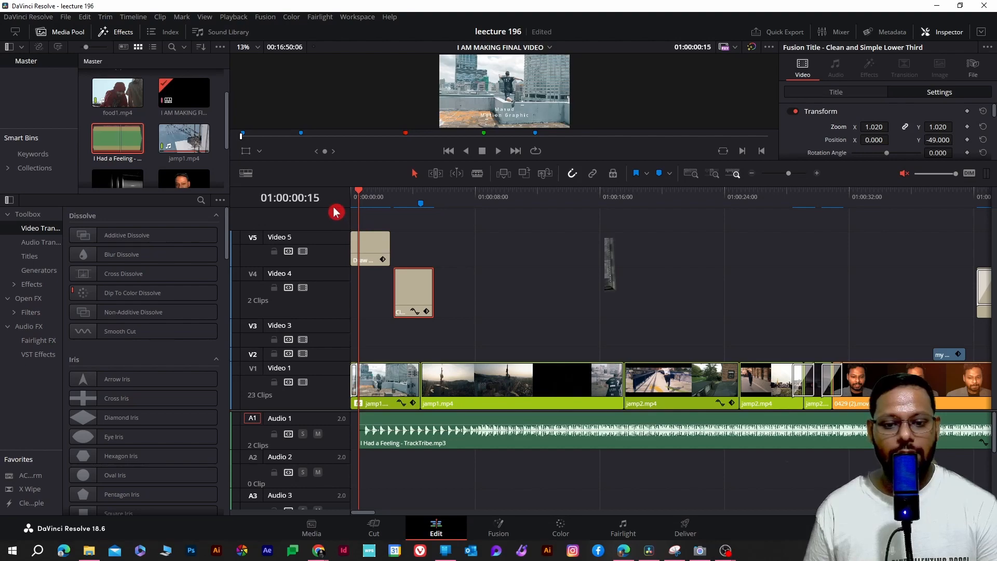
{"action": "left_click_drag", "start_coordinate": [310, 231], "coordinate": [314, 260]}
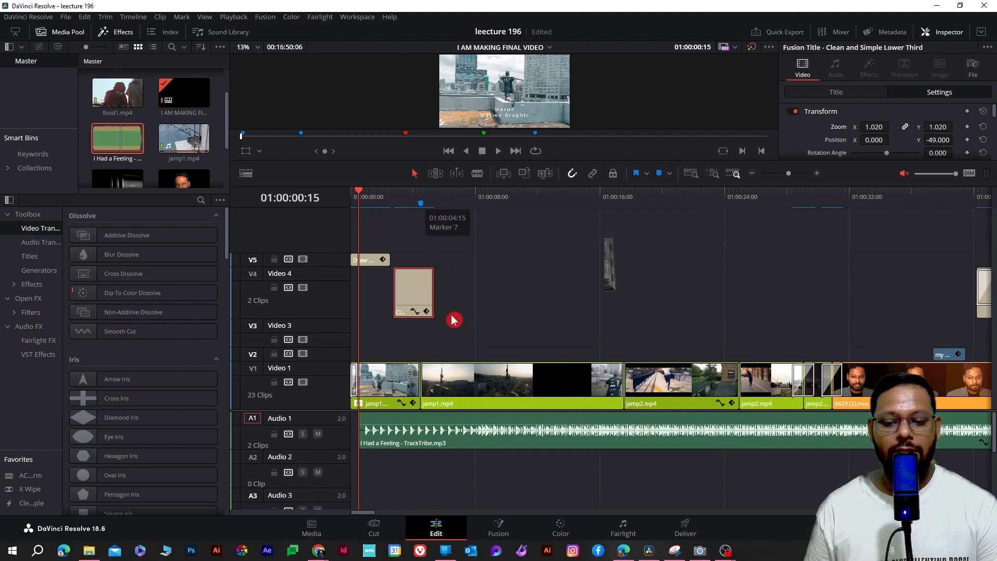
{"action": "left_click", "coordinate": [389, 526]}
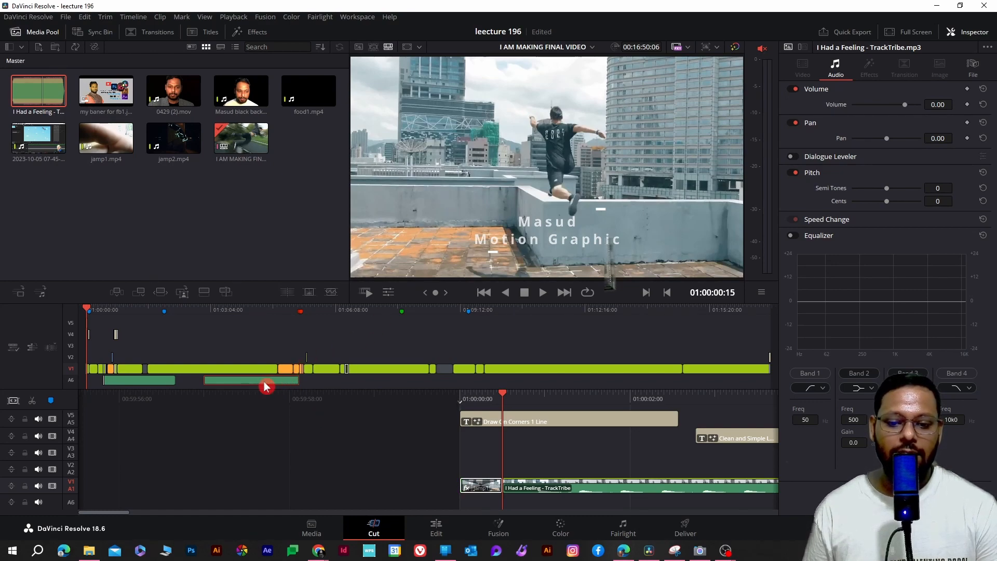
Show the viewer's clip tools and lower the volume of the newly placed music clip to -38.58.
{"action": "left_click", "coordinate": [389, 292]}
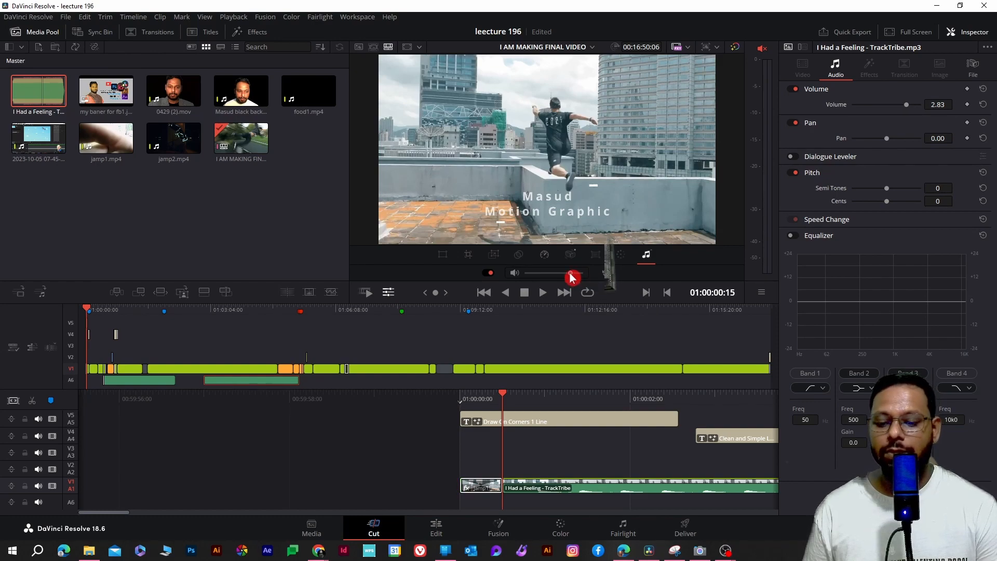
{"action": "mouse_move", "coordinate": [571, 279]}
{"action": "left_mouse_down"}
{"action": "mouse_move", "coordinate": [549, 281]}
{"action": "mouse_move", "coordinate": [565, 284]}
{"action": "left_mouse_up"}
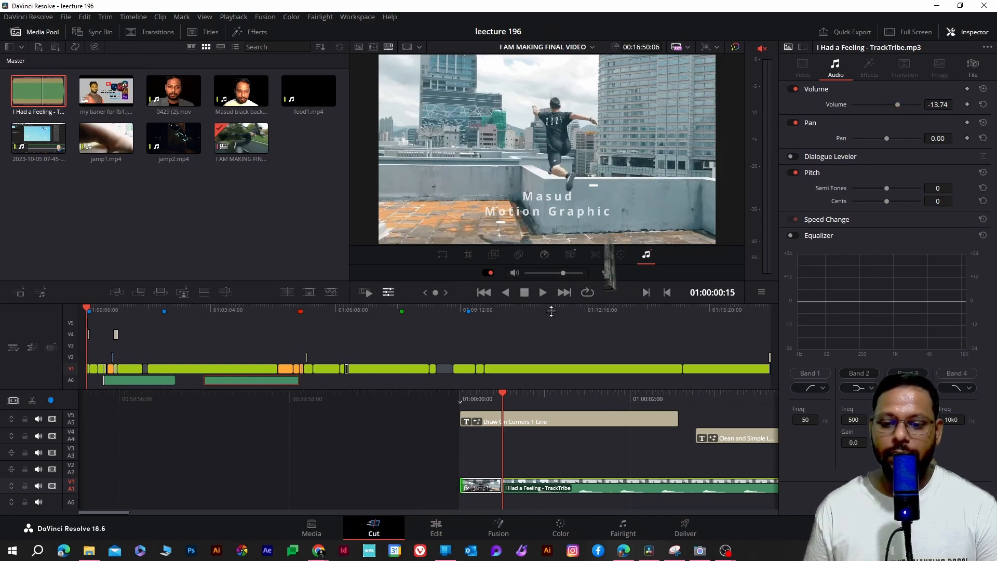
{"action": "left_click_drag", "start_coordinate": [562, 273], "coordinate": [552, 274]}
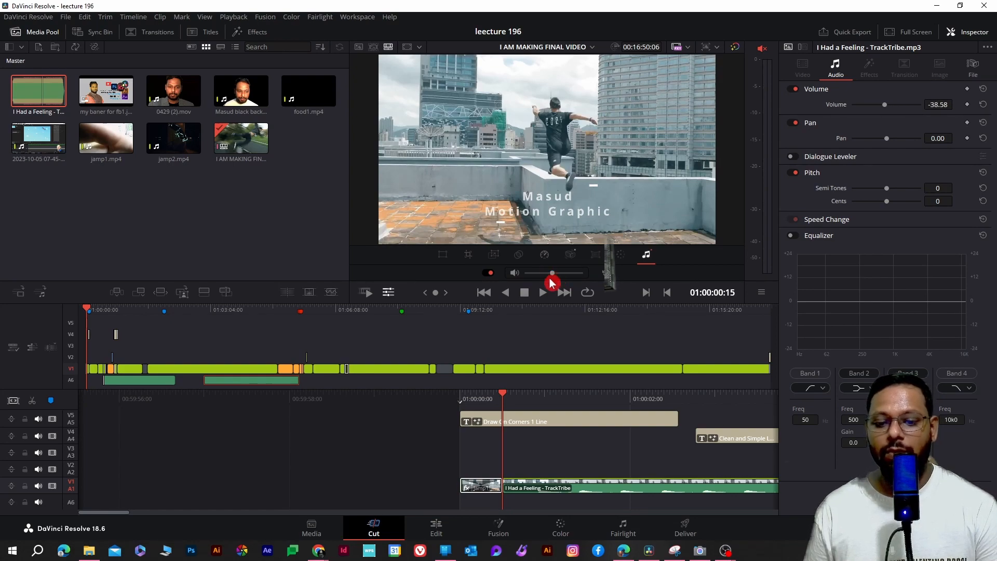
Enlarge the viewer on the Edit page to look at its Inspector, and return to the audio tools on the Cut page.
{"action": "left_click", "coordinate": [436, 529]}
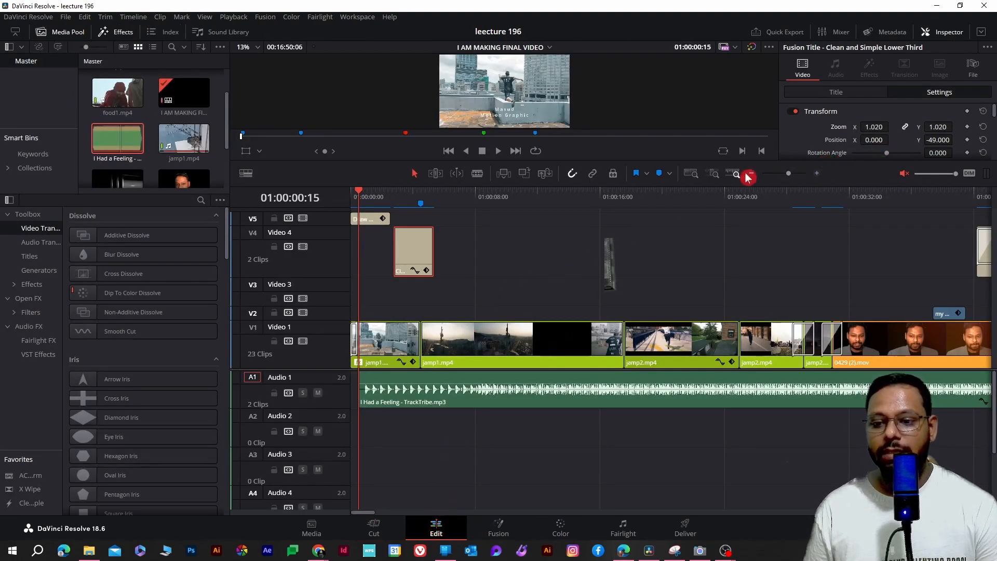
{"action": "left_click_drag", "start_coordinate": [630, 186], "coordinate": [631, 340]}
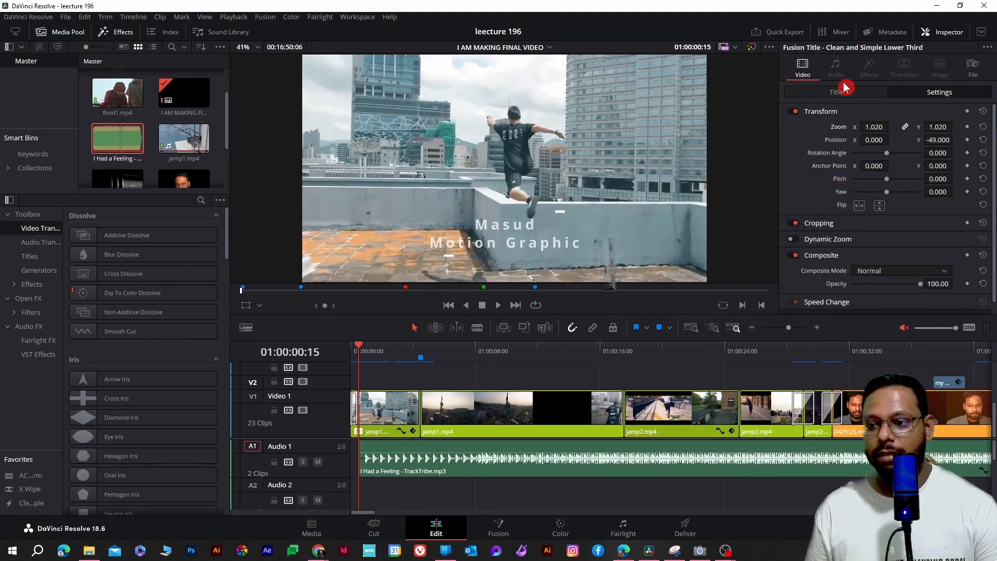
{"action": "left_click", "coordinate": [382, 526]}
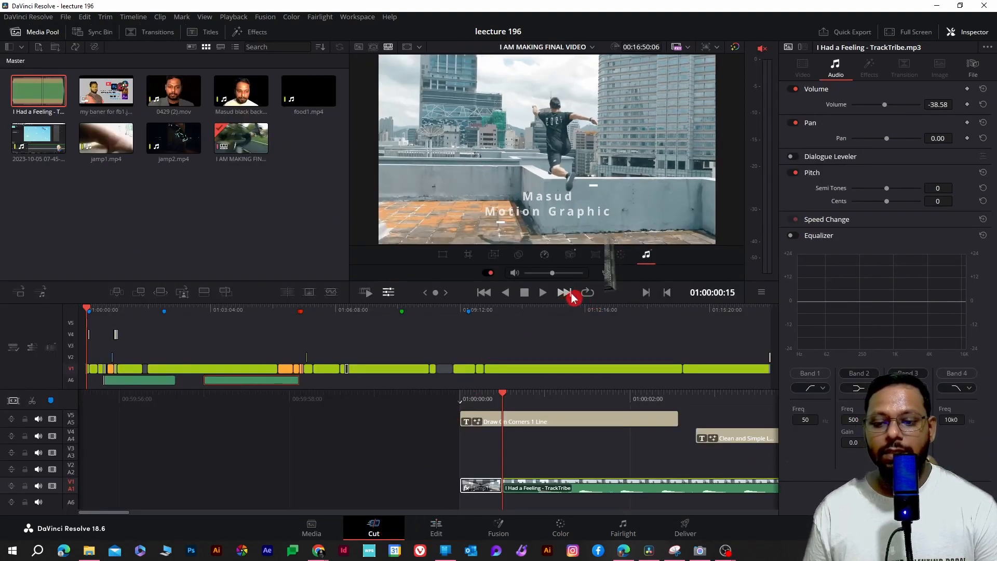
{"action": "left_click", "coordinate": [650, 259]}
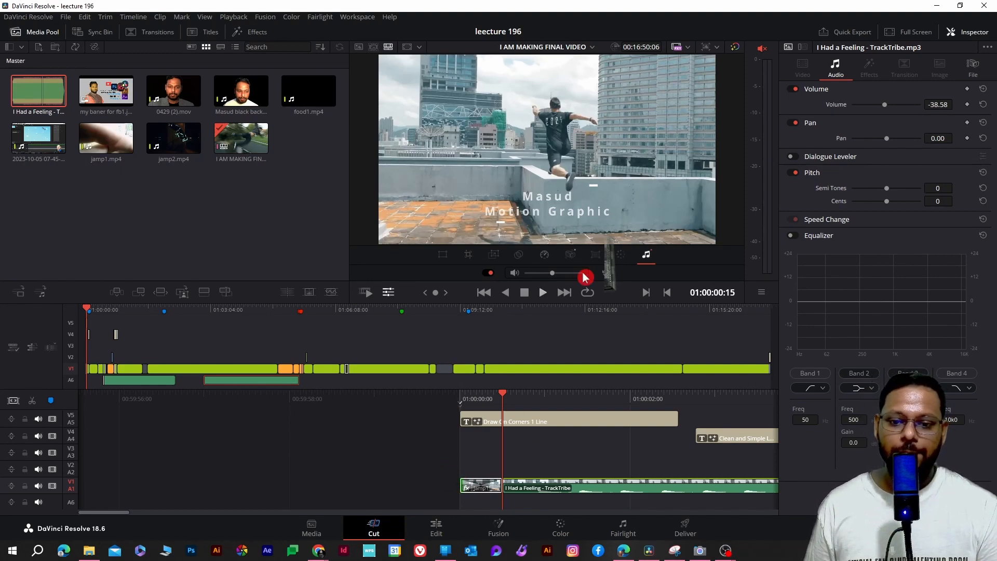
Play the timeline full screen from its start, leave full-screen playback and return the playhead to 01:00:00:00.
{"action": "left_click", "coordinate": [83, 311]}
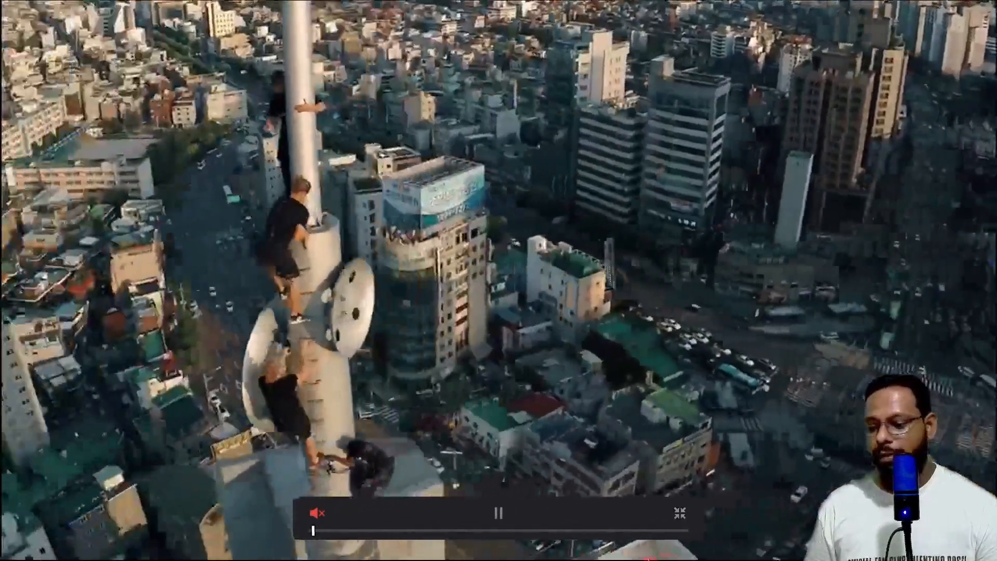
{"action": "key", "text": "space"}
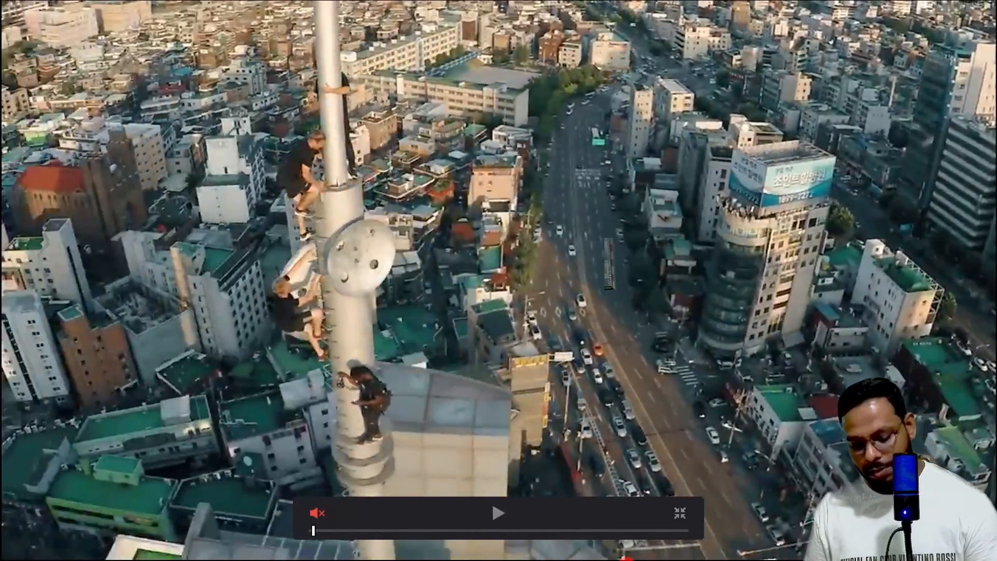
{"action": "key", "text": "Escape"}
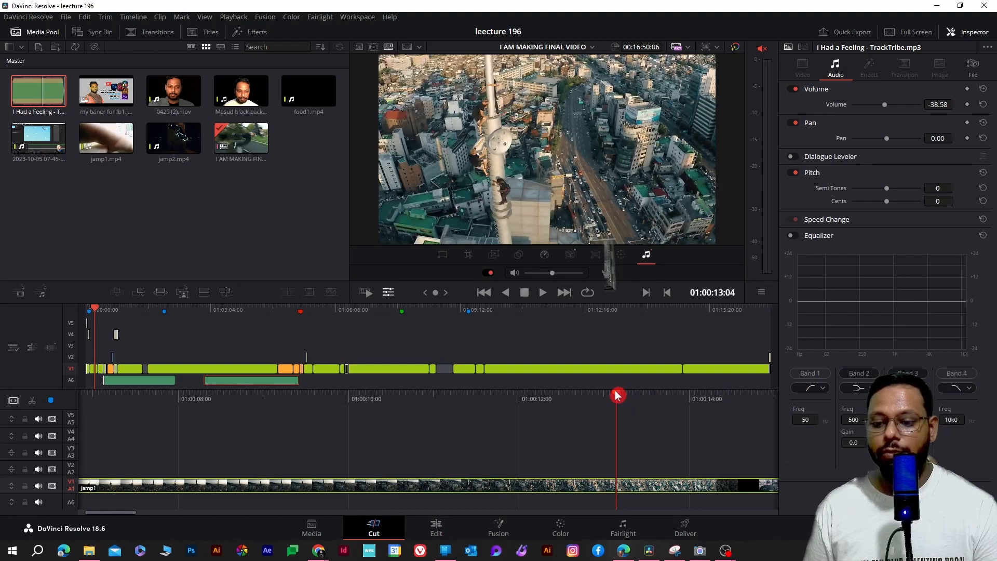
{"action": "left_click_drag", "start_coordinate": [616, 395], "coordinate": [53, 412]}
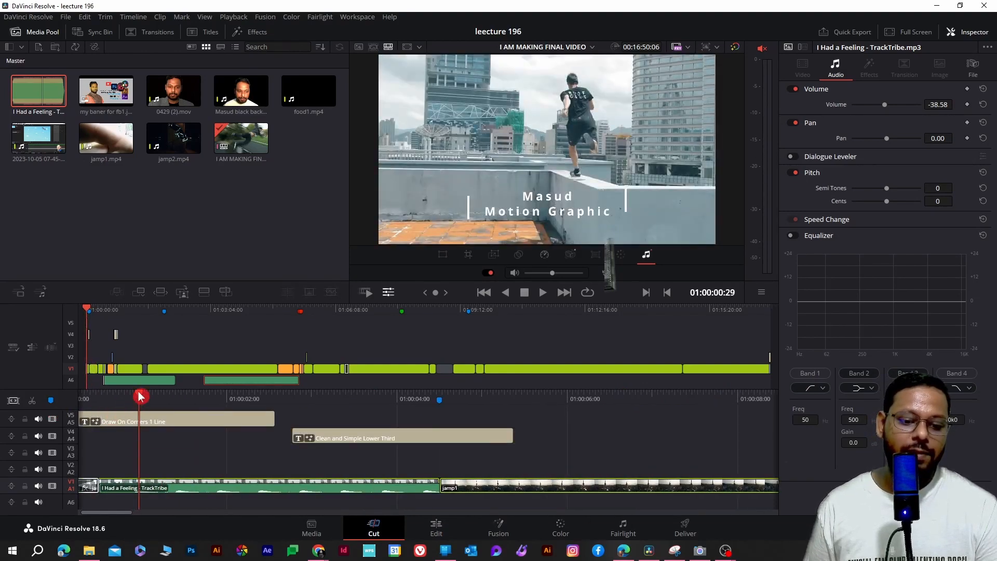
{"action": "left_click_drag", "start_coordinate": [139, 396], "coordinate": [38, 414]}
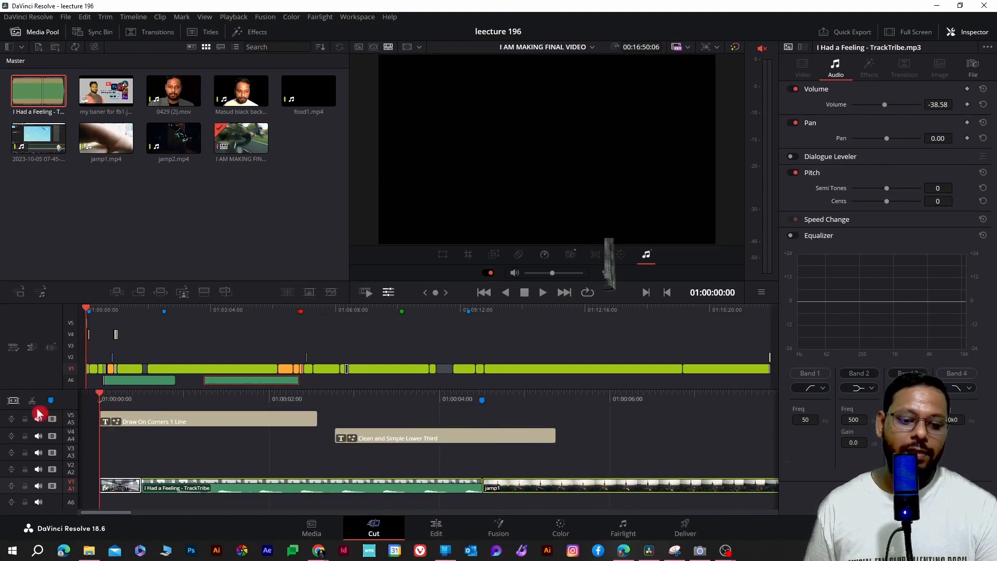
Move the blue marker near the timeline's start to 01:01:23:14, just before the gap on track V1.
{"action": "left_click", "coordinate": [92, 314]}
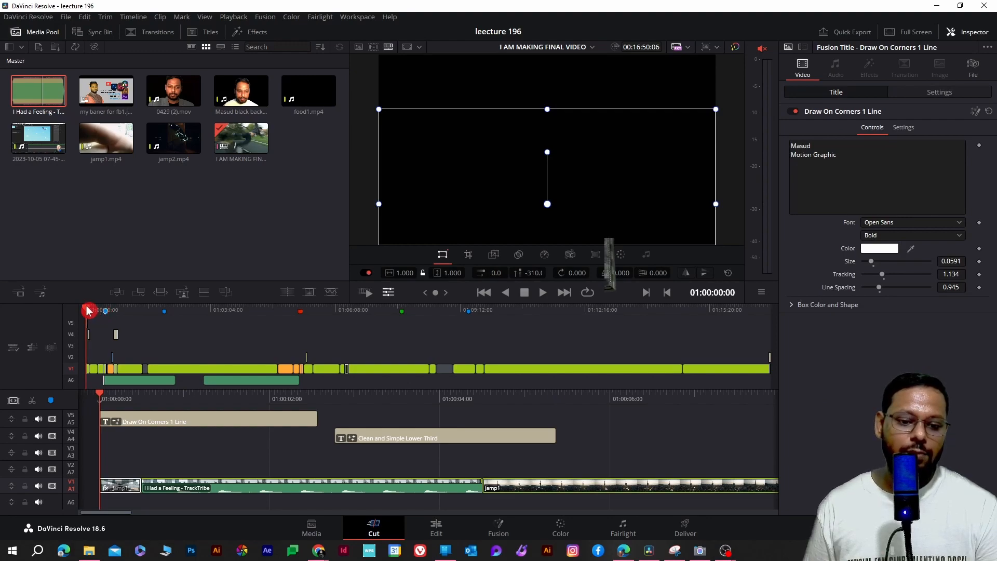
{"action": "left_click_drag", "start_coordinate": [89, 311], "coordinate": [33, 314]}
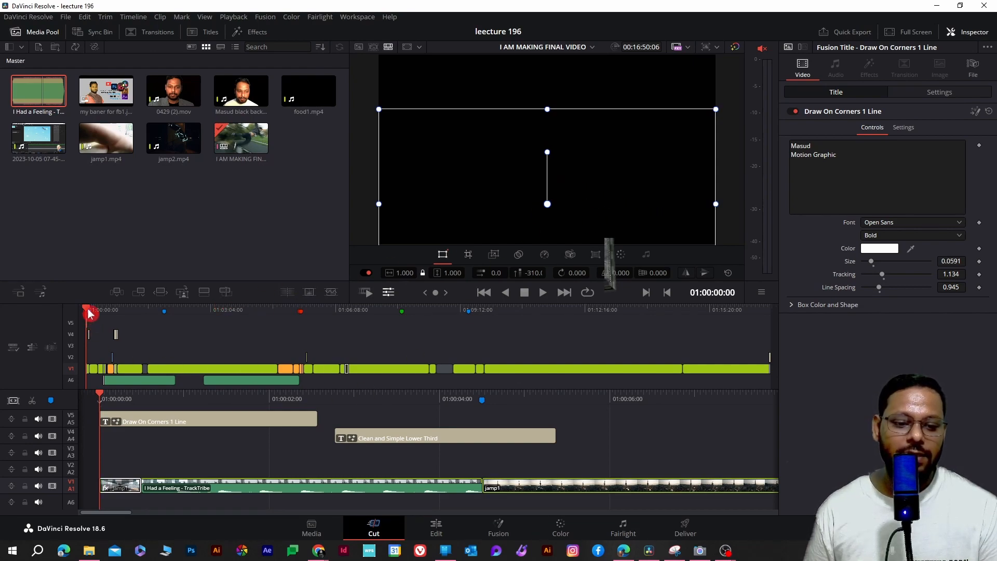
{"action": "left_click_drag", "start_coordinate": [107, 312], "coordinate": [142, 315]}
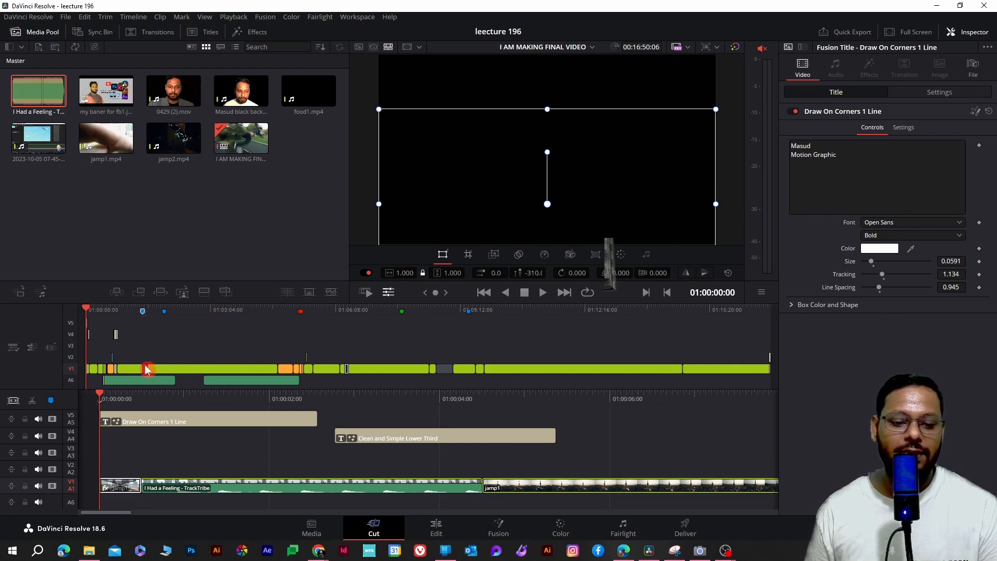
Bring the playhead to Marker 7 and delete the empty gap beside it on track V1.
{"action": "left_click", "coordinate": [145, 368]}
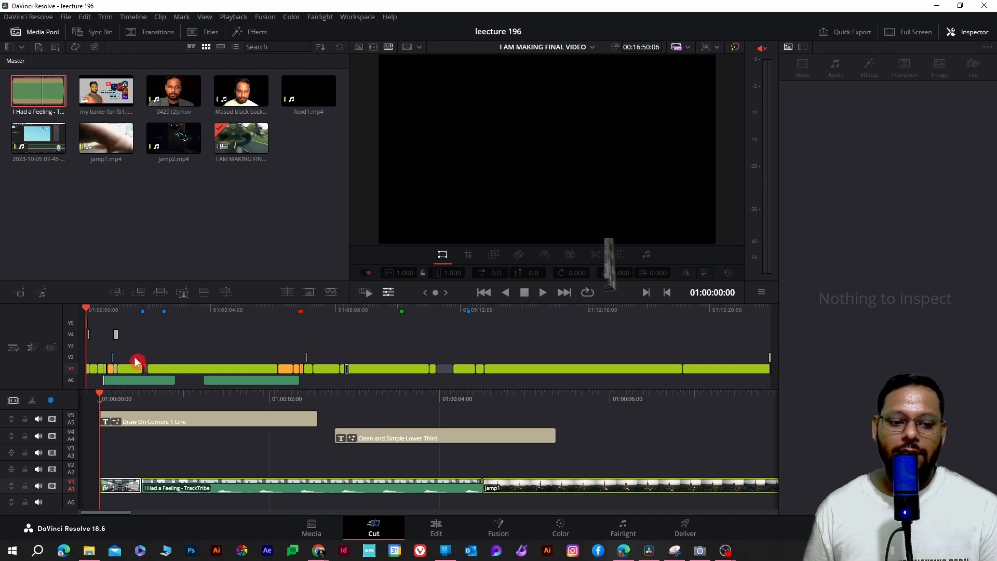
{"action": "left_click_drag", "start_coordinate": [86, 311], "coordinate": [139, 319]}
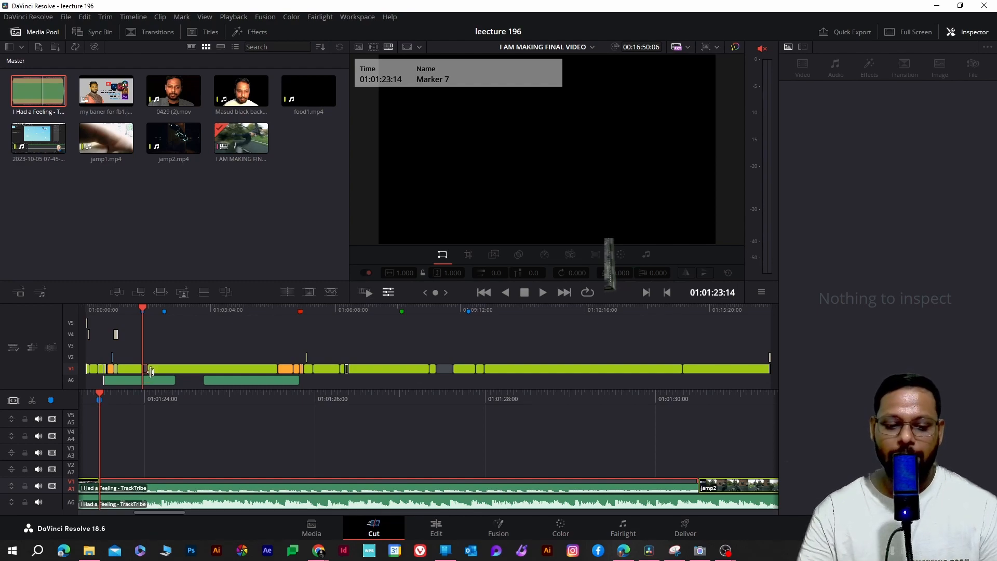
{"action": "key", "text": "Delete"}
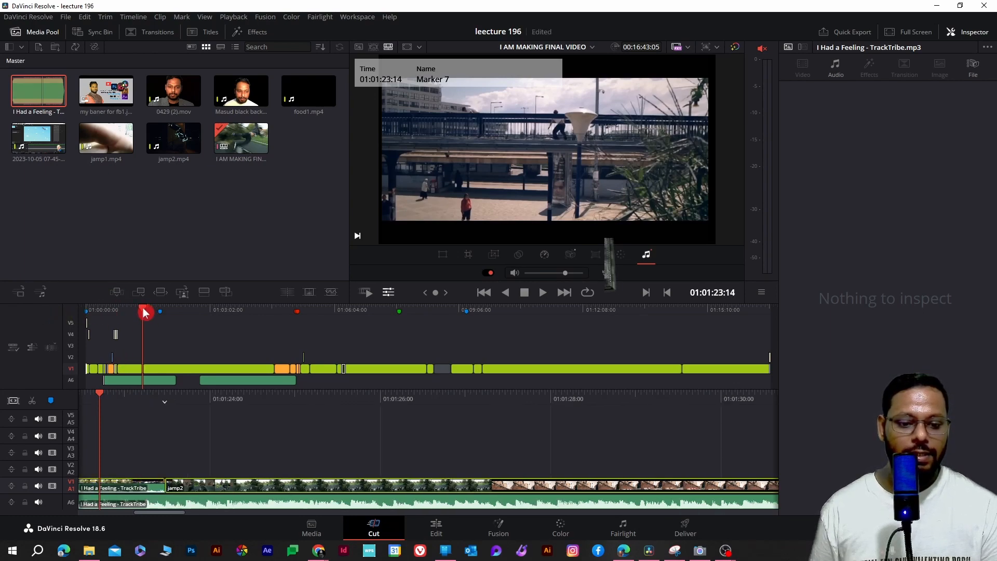
Play the edited timeline full screen from its beginning and leave full-screen playback.
{"action": "left_click_drag", "start_coordinate": [144, 310], "coordinate": [51, 315]}
{"action": "key", "text": "ctrl+f"}
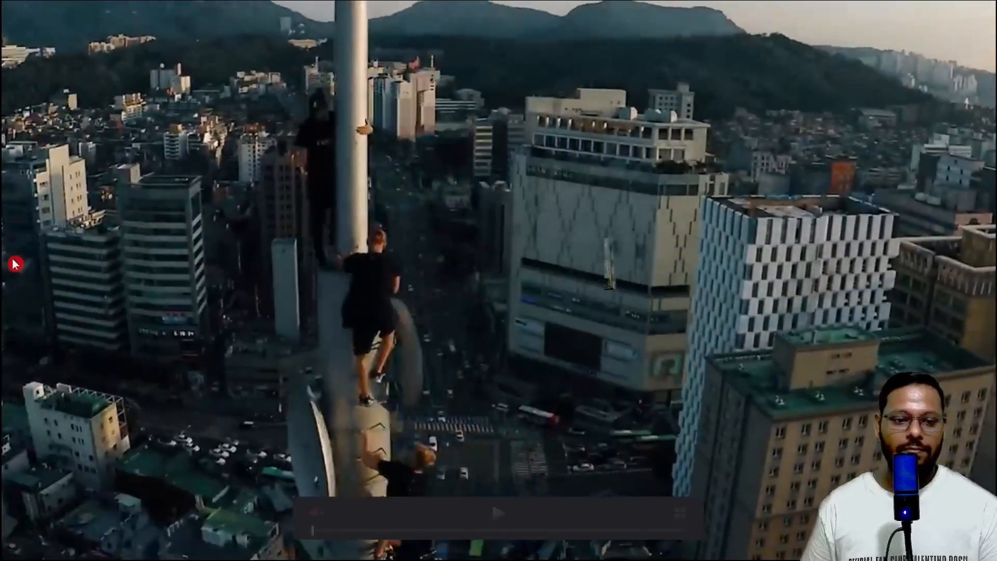
{"action": "left_click", "coordinate": [681, 514]}
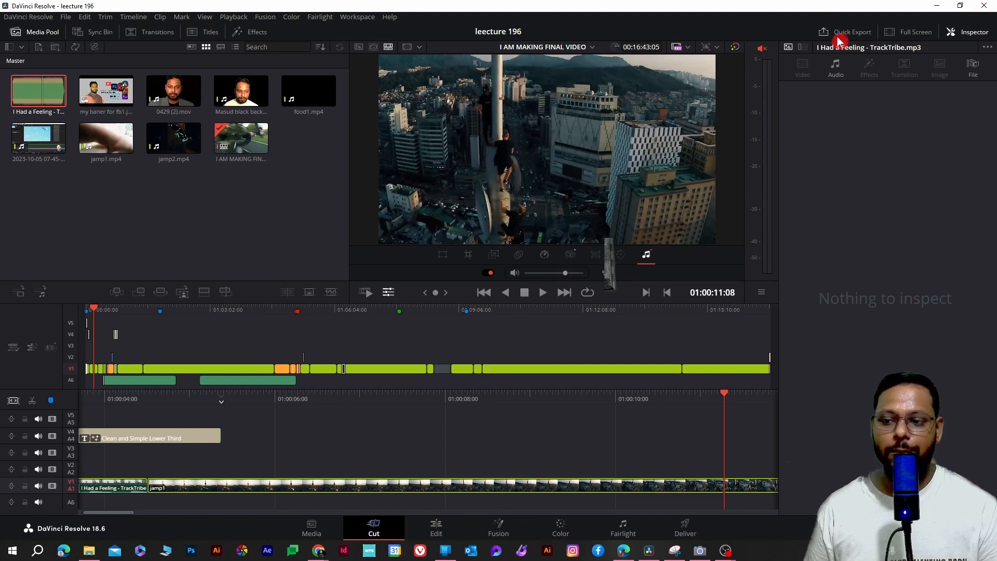
Review the quick export presets for the timeline, and close the dialog without exporting.
{"action": "left_click", "coordinate": [839, 39]}
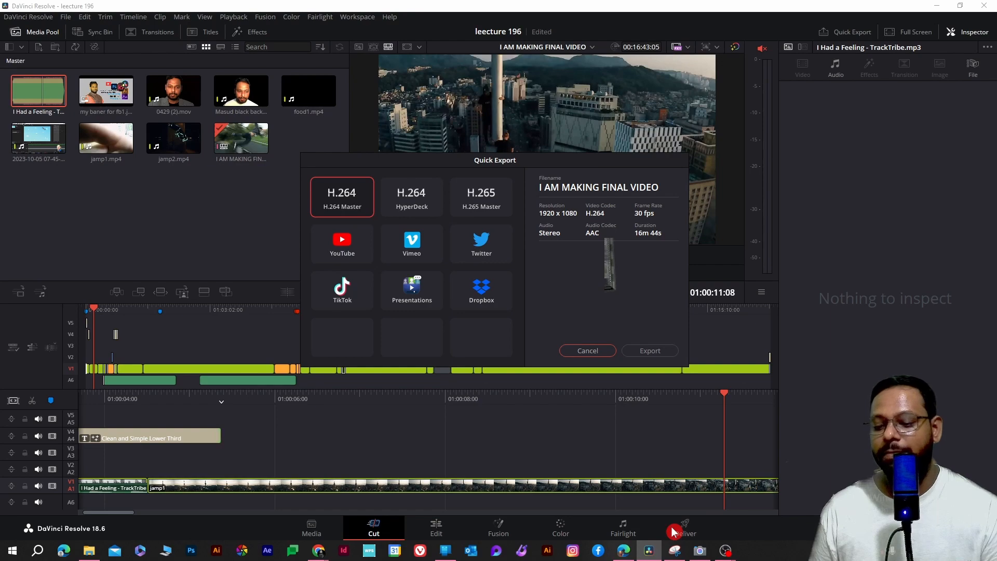
{"action": "left_click", "coordinate": [588, 352]}
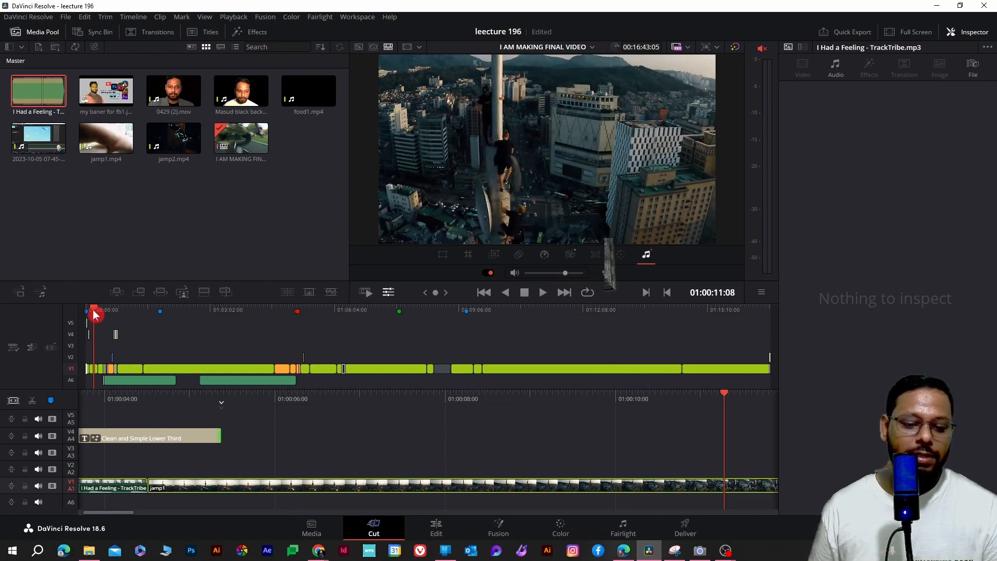
Return the playhead to 01:00:00:00 and move the blue marker there to the start of the second music clip on track A6.
{"action": "mouse_move", "coordinate": [93, 311]}
{"action": "left_mouse_down"}
{"action": "mouse_move", "coordinate": [65, 317]}
{"action": "mouse_move", "coordinate": [71, 323]}
{"action": "left_mouse_up"}
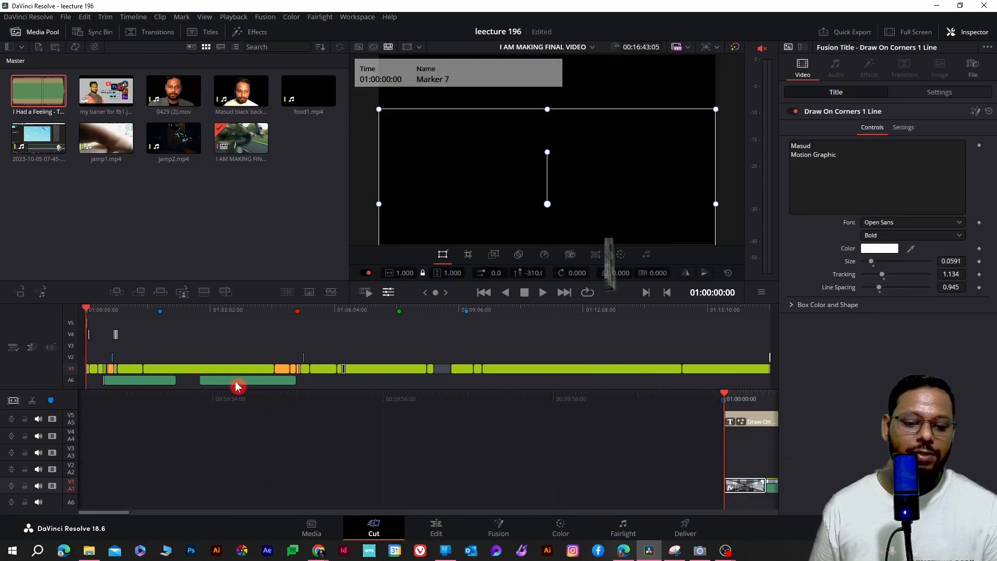
{"action": "left_click", "coordinate": [237, 386]}
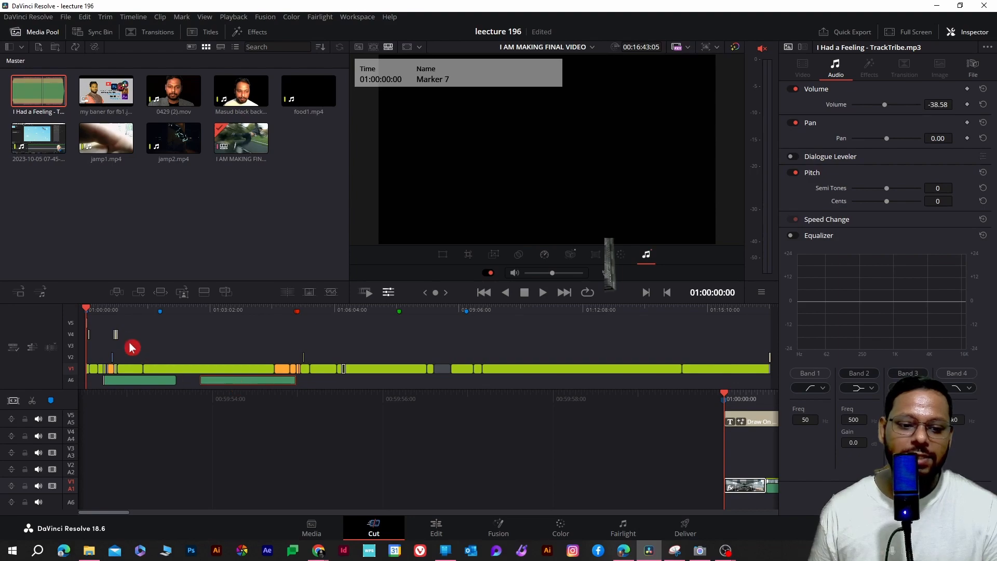
{"action": "left_click", "coordinate": [89, 314]}
{"action": "left_click_drag", "start_coordinate": [178, 314], "coordinate": [205, 316]}
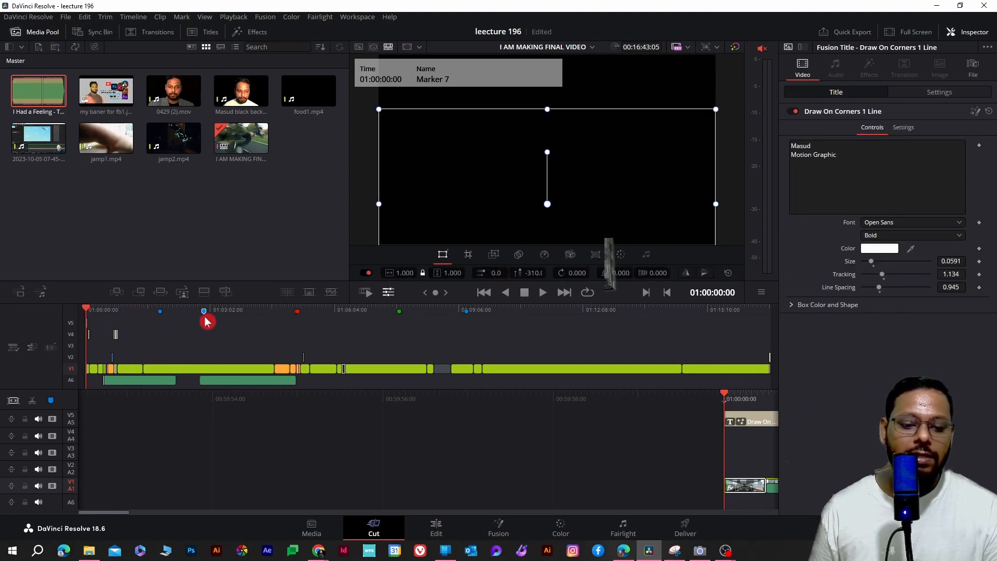
Try to apply the Cross Fade 0 dB audio transition to the second music clip on track A6.
{"action": "left_click", "coordinate": [226, 385]}
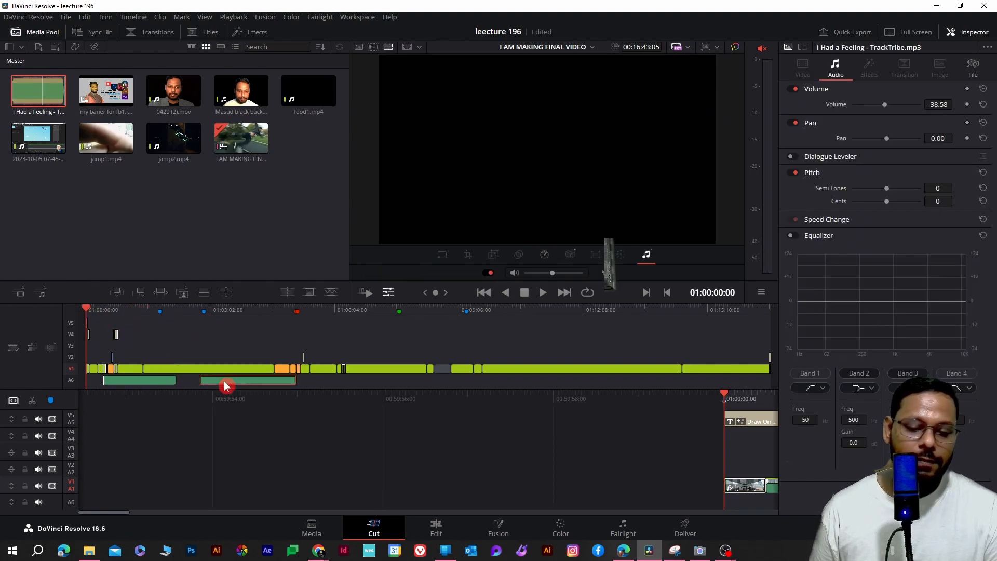
{"action": "left_click", "coordinate": [148, 37]}
{"action": "scroll", "coordinate": [156, 120], "scroll_direction": "up", "scroll_amount": 2}
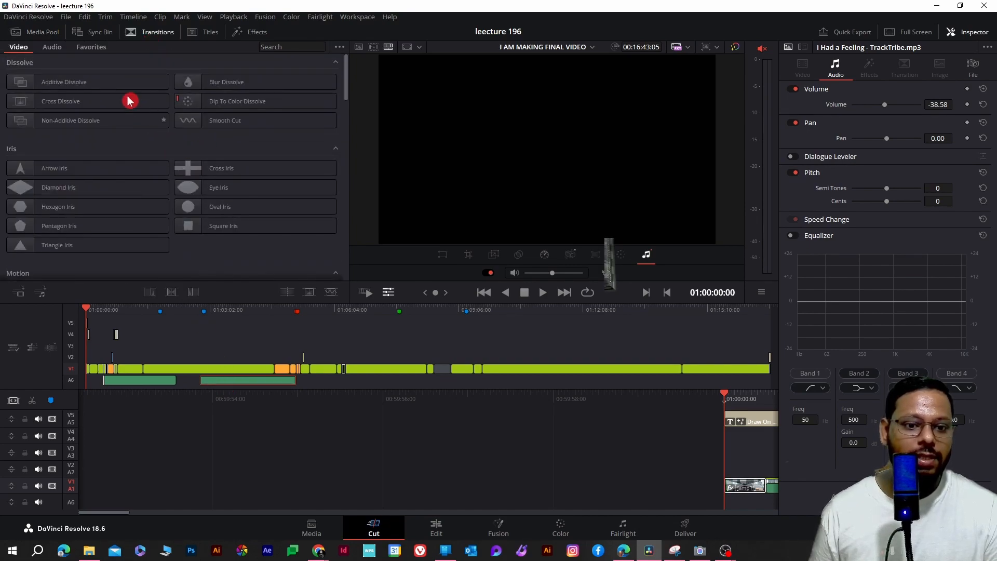
{"action": "left_click", "coordinate": [53, 47]}
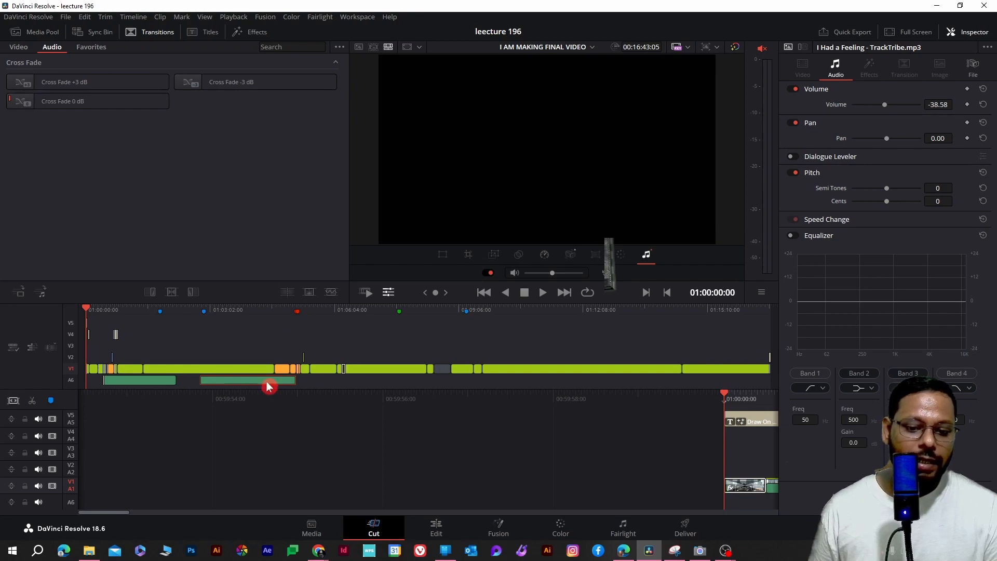
{"action": "left_click", "coordinate": [66, 107]}
{"action": "left_click_drag", "start_coordinate": [66, 107], "coordinate": [151, 295]}
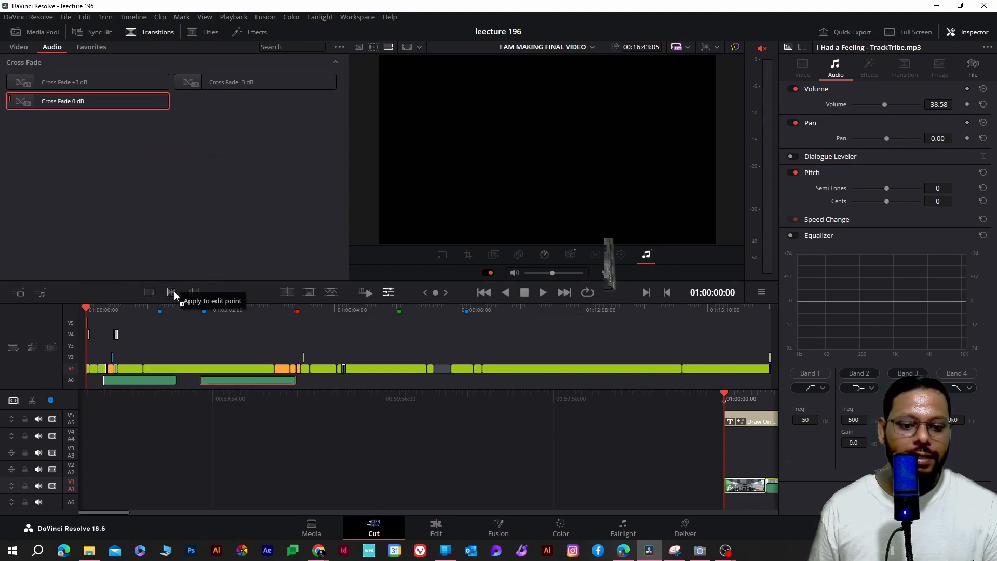
{"action": "left_click", "coordinate": [194, 292]}
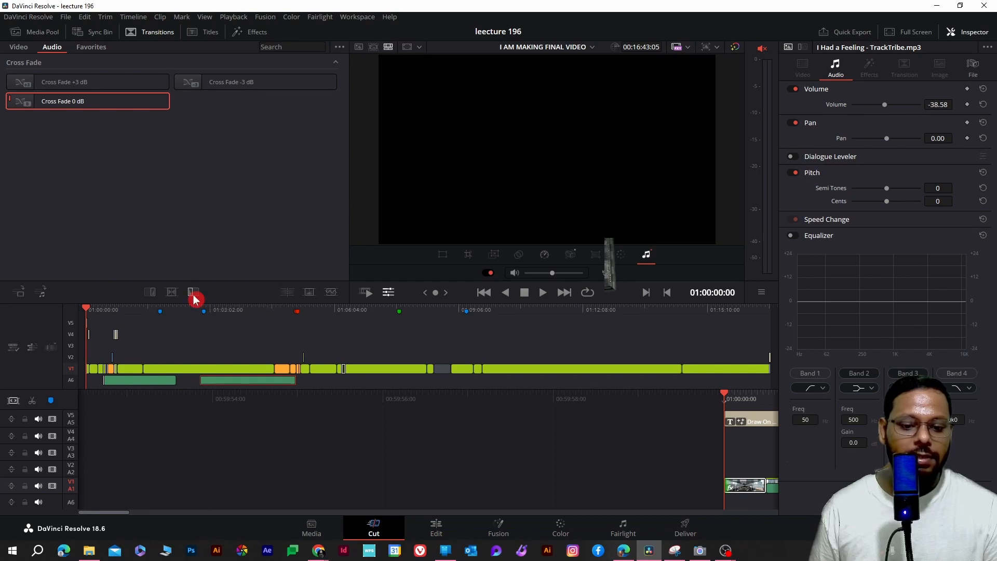
{"action": "left_click", "coordinate": [245, 385]}
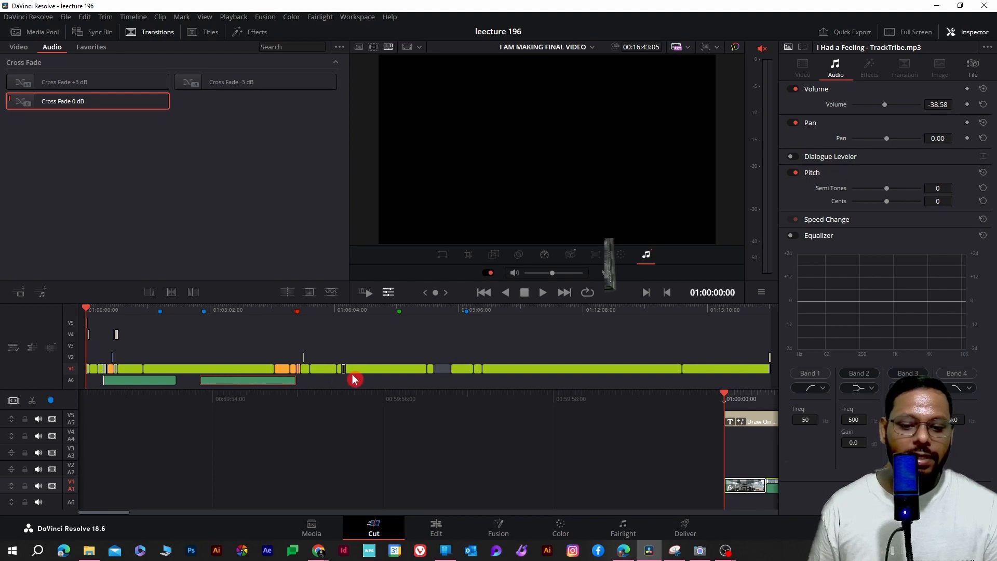
Select the Push transition on track V1 to view its settings.
{"action": "left_click", "coordinate": [344, 371]}
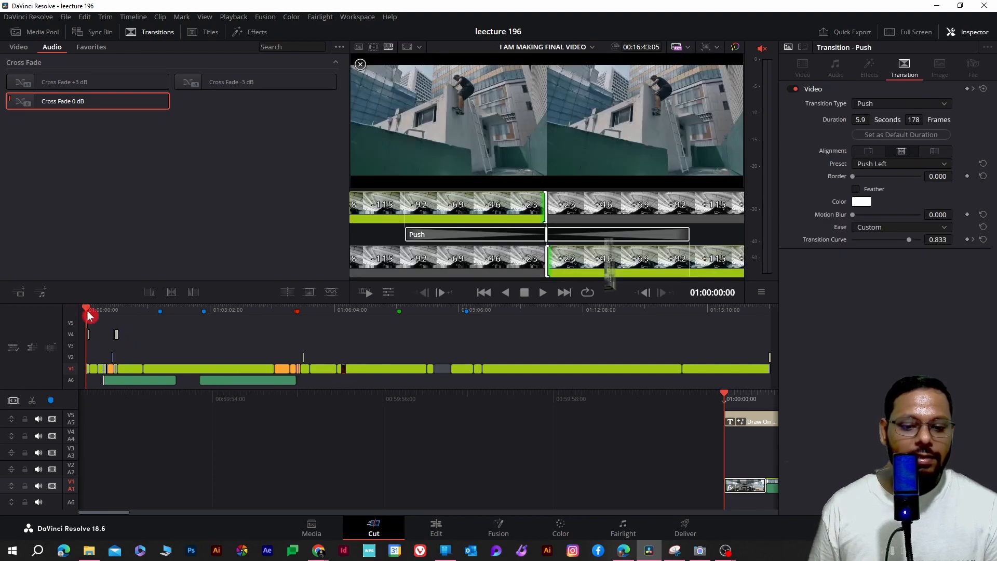